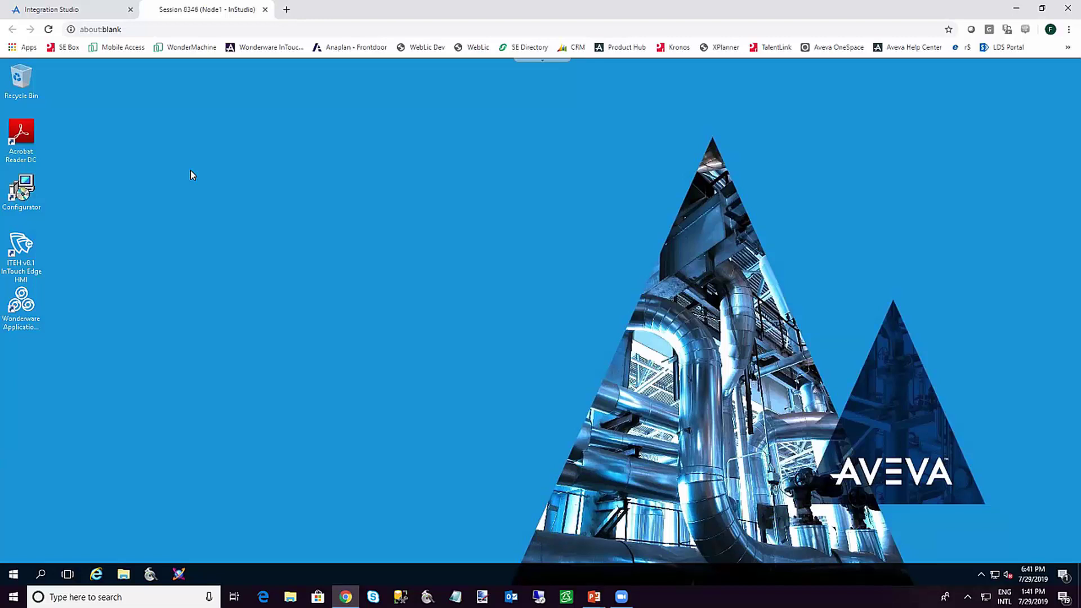
Launch the Configurator from Wonderware Utilities and show the Historian Server settings (NODE1, C:\Historian, port 32568)
left_click(14, 575)
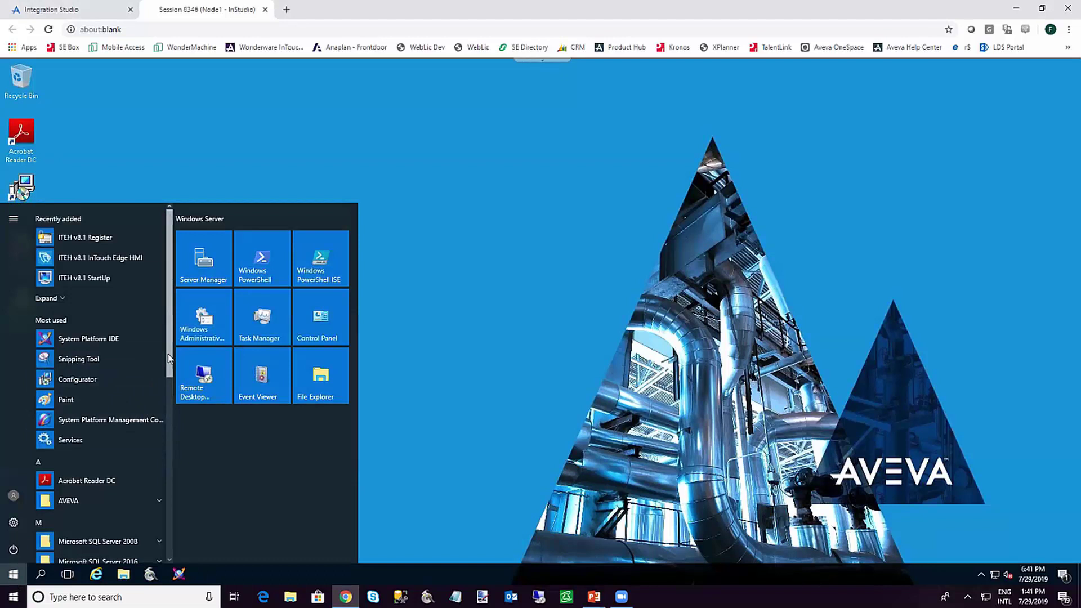
scroll(175, 473, "down", 3)
scroll(174, 473, "down", 3)
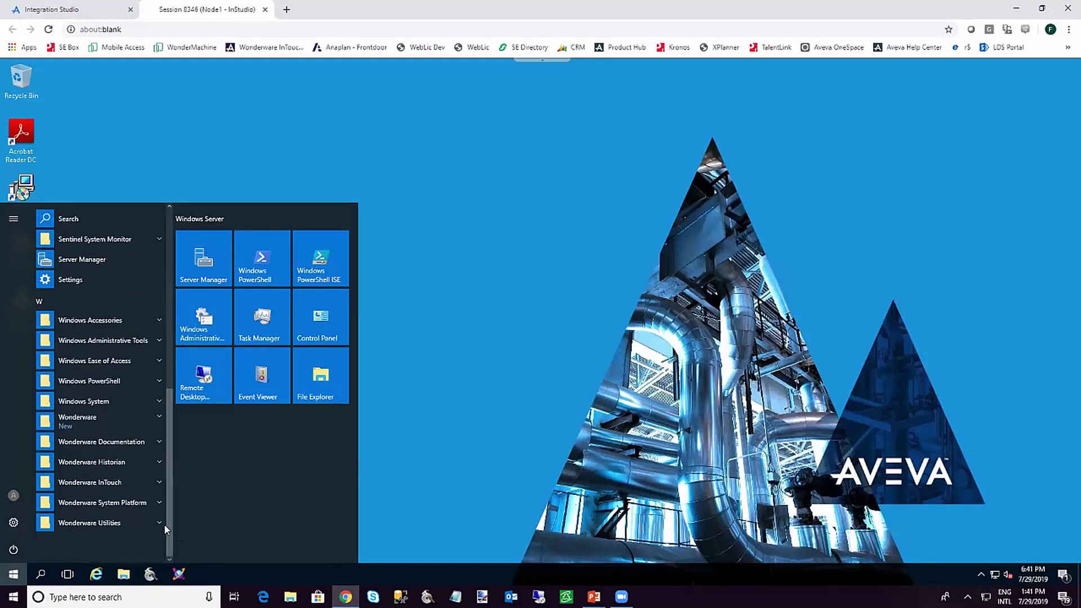
left_click(157, 521)
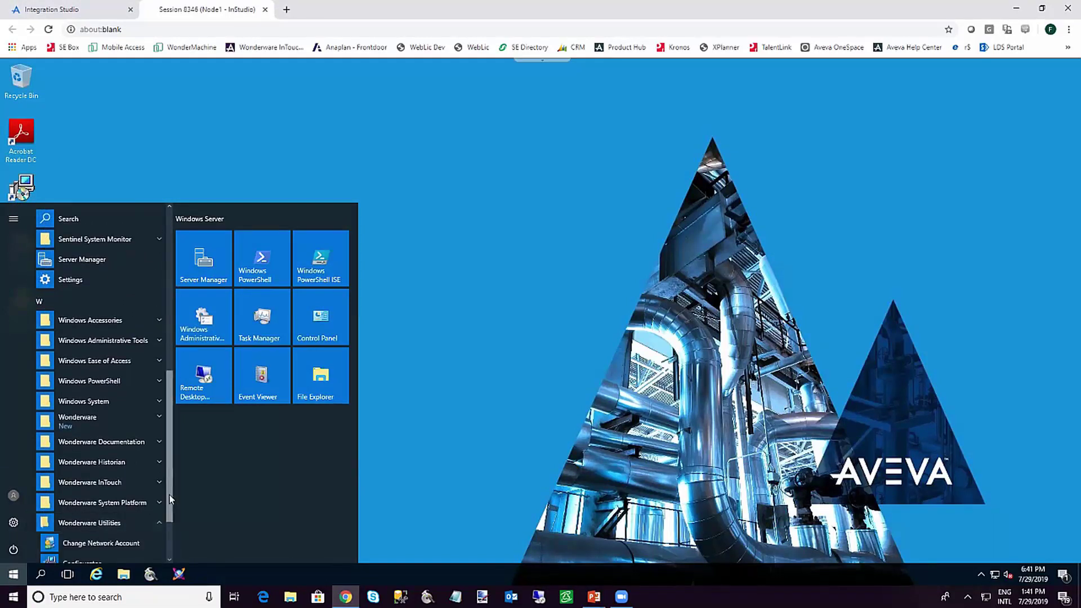
left_click(123, 511)
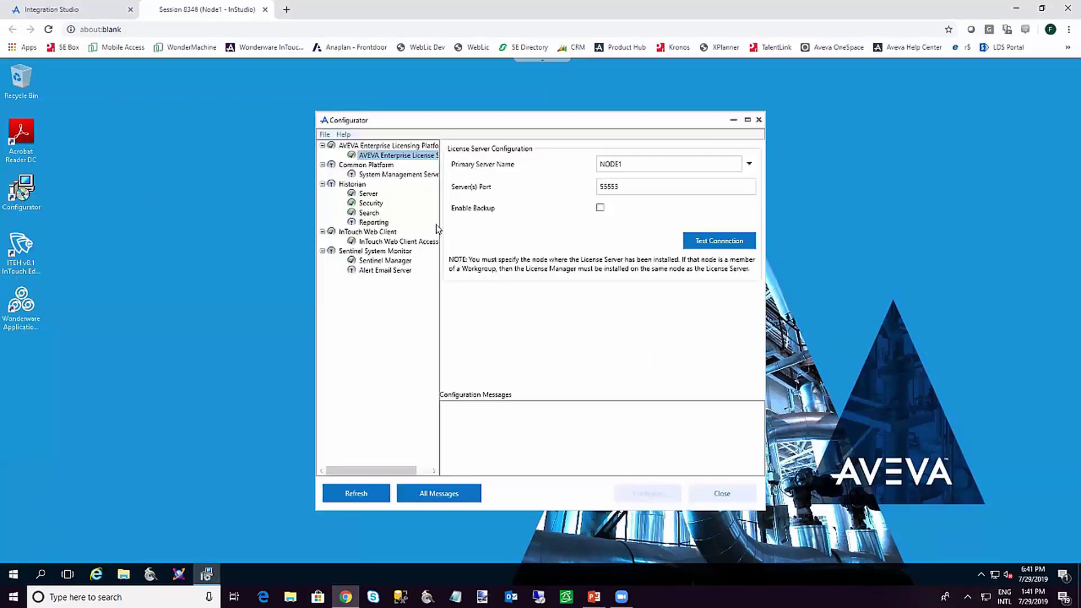
left_click(367, 194)
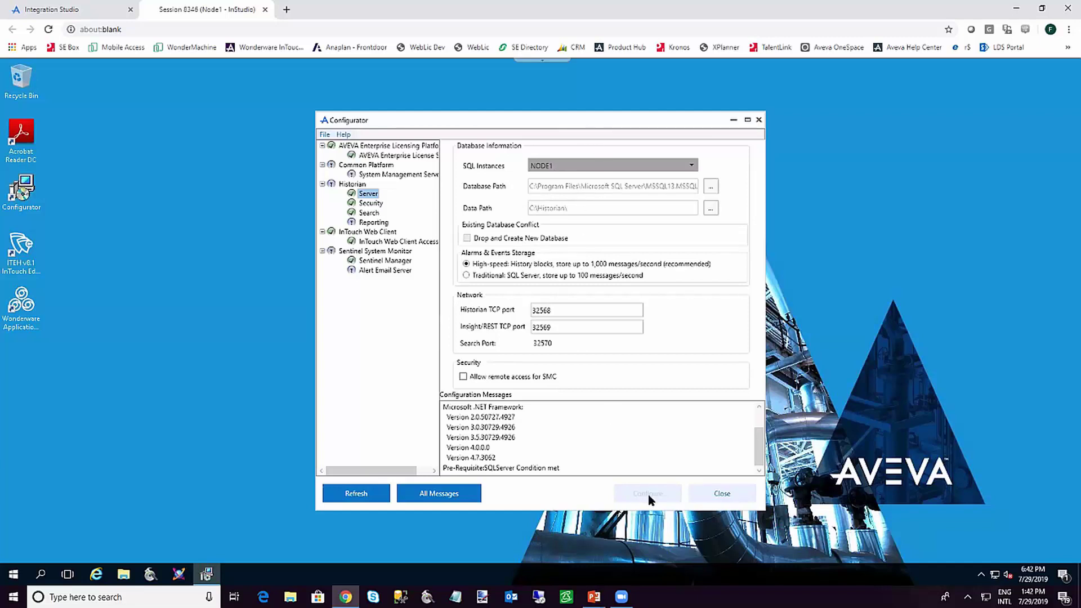
Show the Historian Security user list and bring up the Create User dialog
left_click(367, 205)
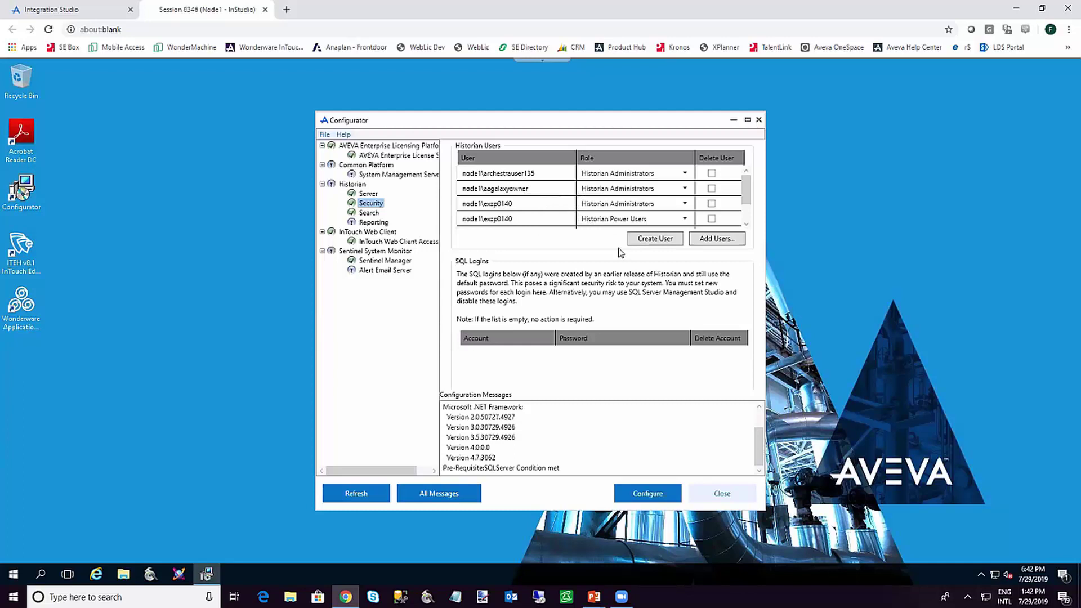
left_click(648, 241)
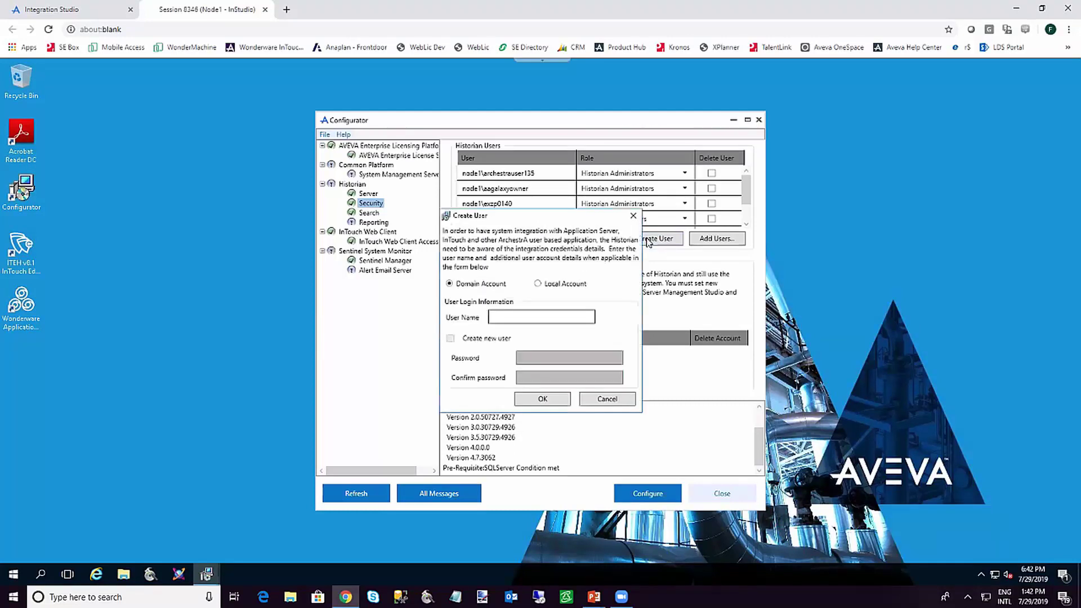
Create local account EdgeTest with Create new user checked, entering and confirming its password
left_click(538, 284)
left_click(504, 317)
type("Edge")
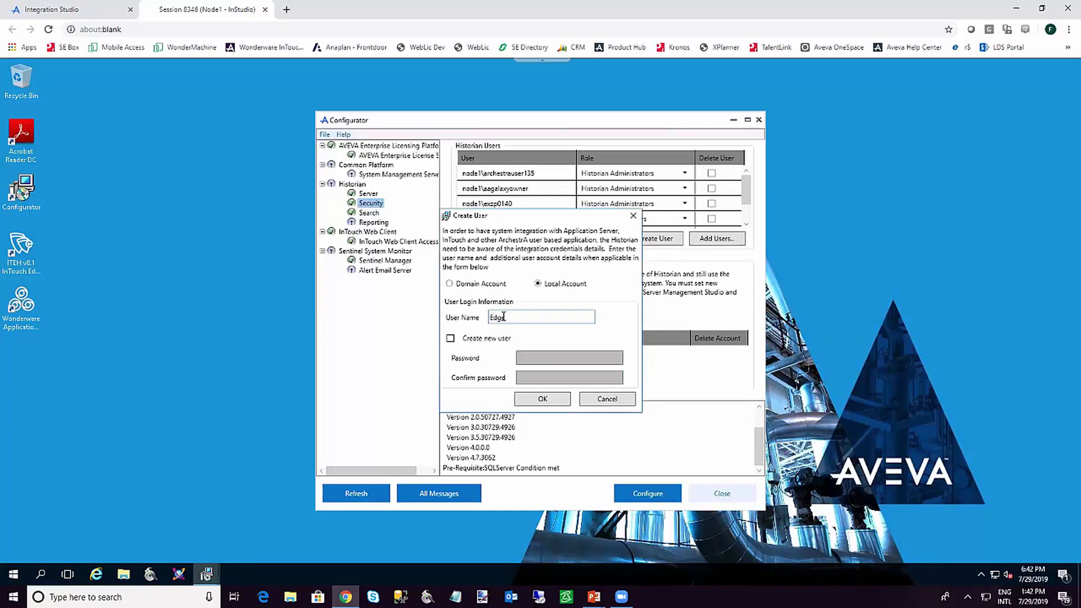
type("Test")
left_click(451, 338)
left_click(550, 359)
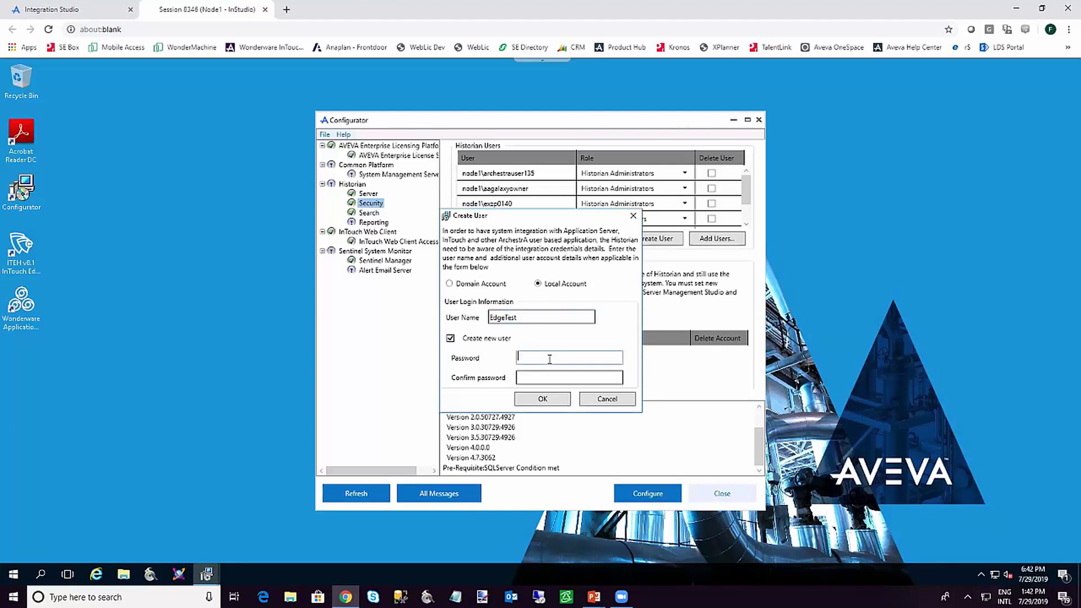
type("••••••••••")
key("Tab")
type("••••••••••")
left_click(549, 399)
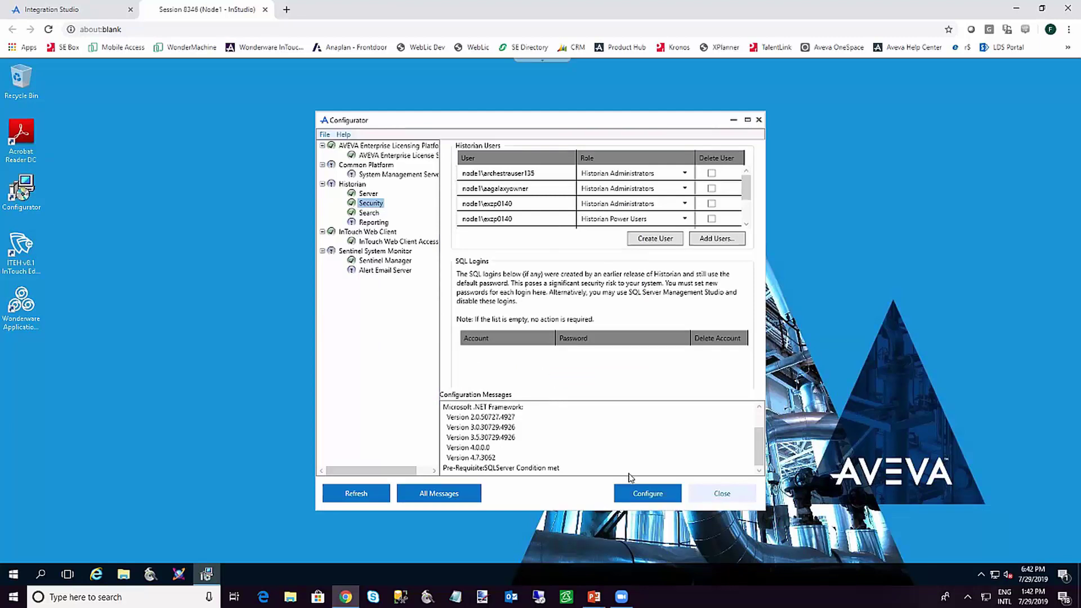
Apply Historian security so node1\edgetest is listed as a Power User, then exit the Configurator
left_click(642, 496)
left_click_drag(747, 200, 747, 222)
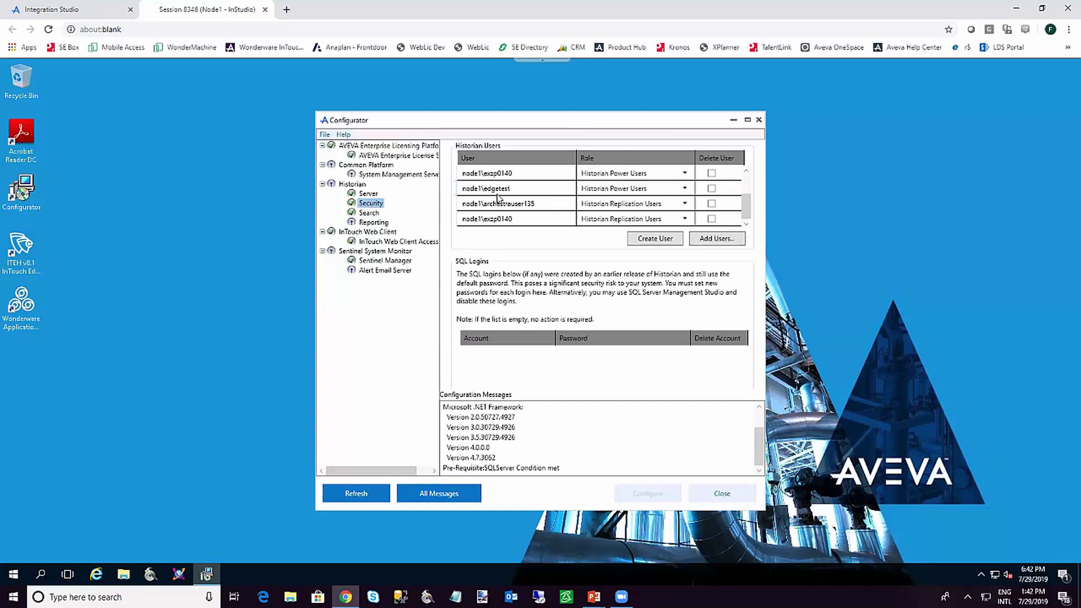
left_click(368, 213)
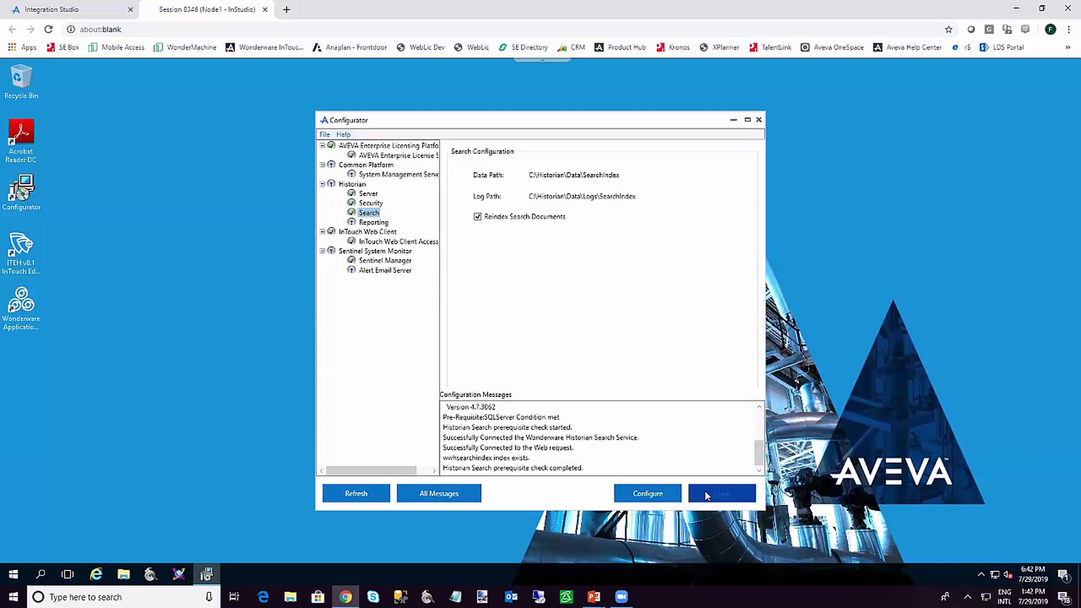
left_click(708, 496)
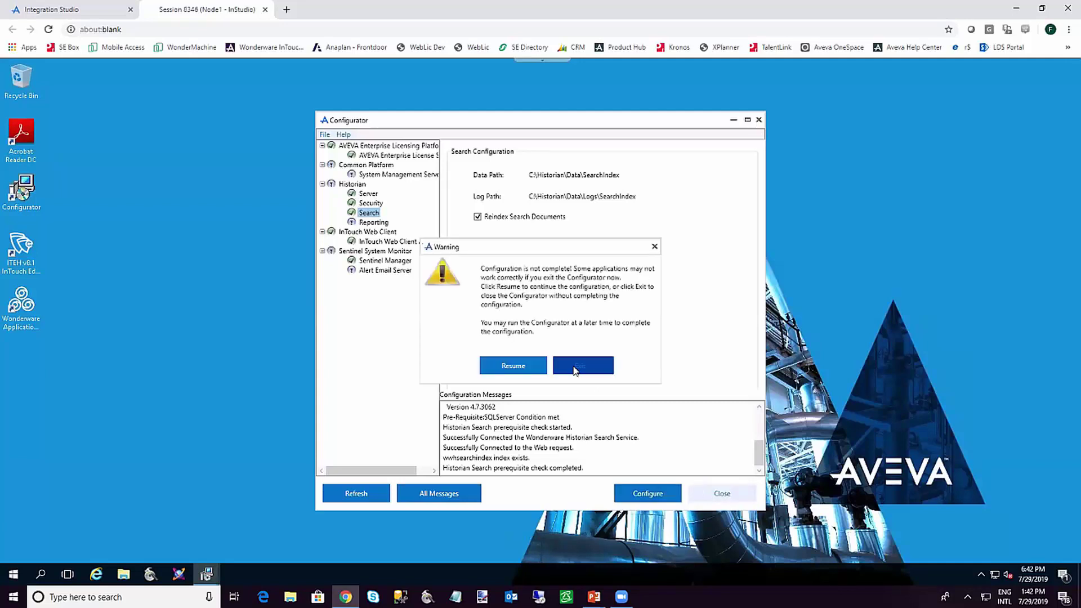
left_click(575, 370)
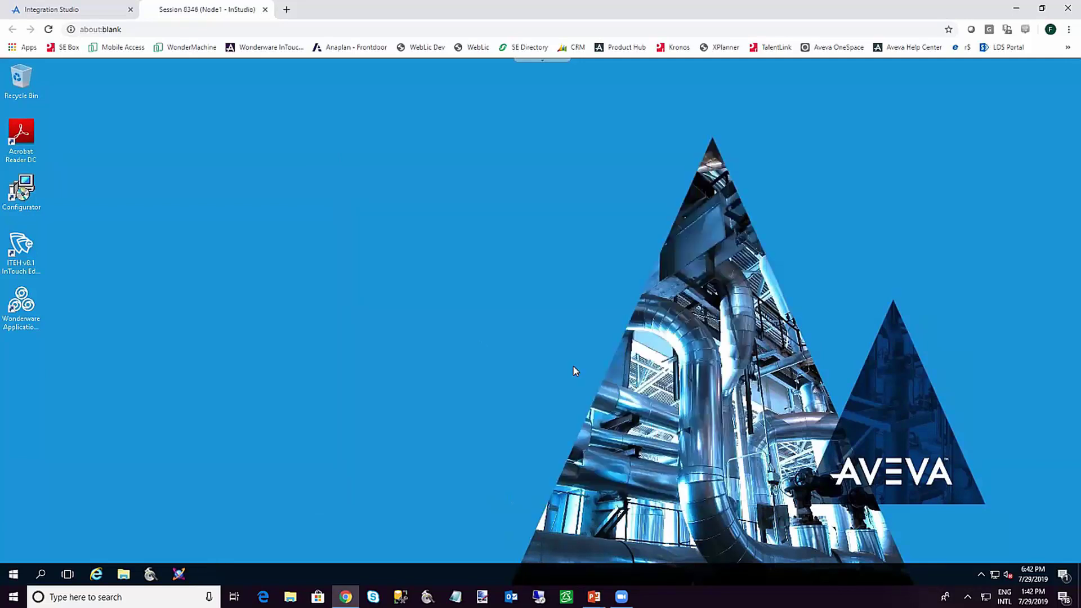
Start the System Platform Management Console from the Start menu and expand its Historian section
left_click(14, 575)
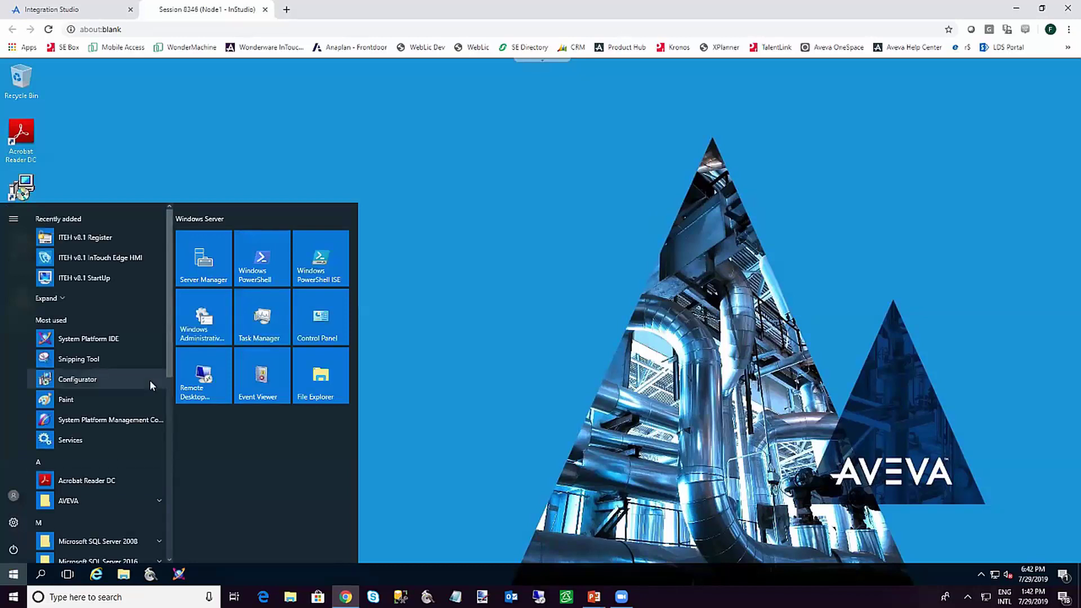
left_click(129, 423)
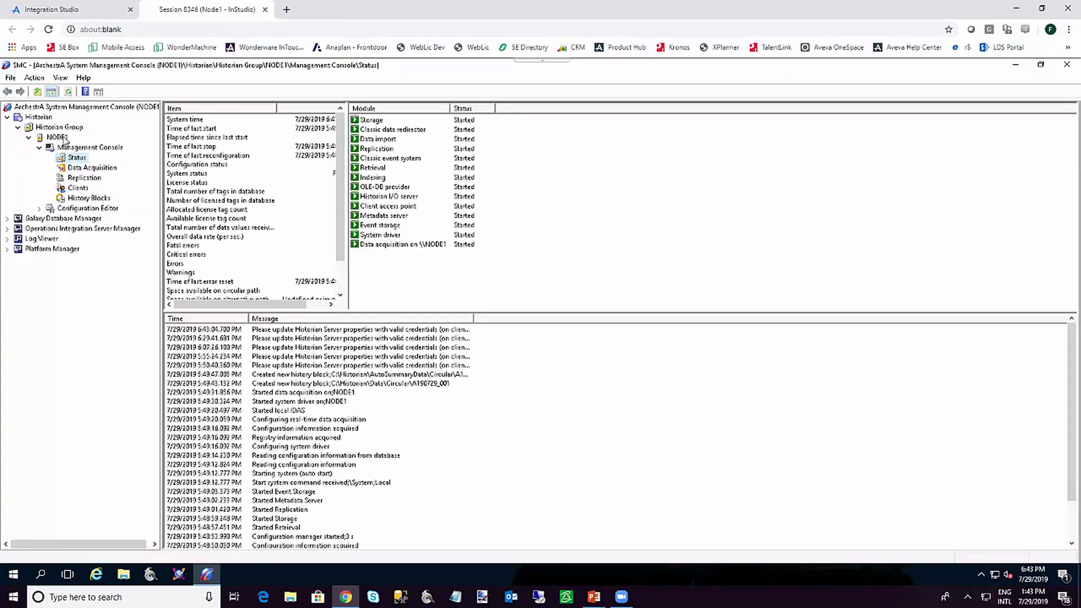
left_click(39, 116)
Drill into Historian Group > NODE1 > Management Console and view Status, with all modules Started
left_click(48, 128)
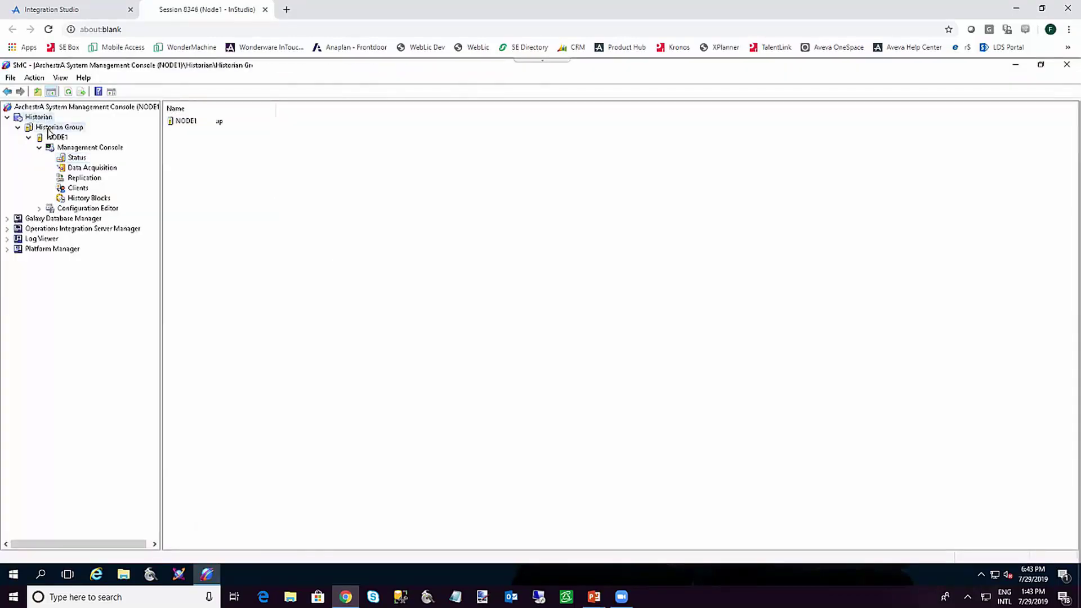
left_click(50, 138)
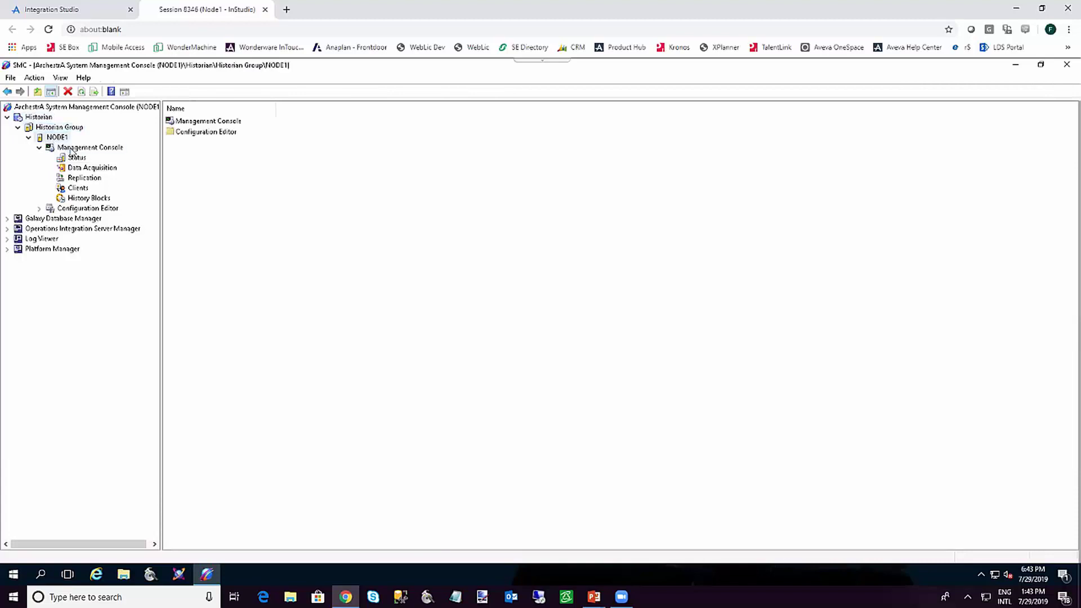
left_click(71, 148)
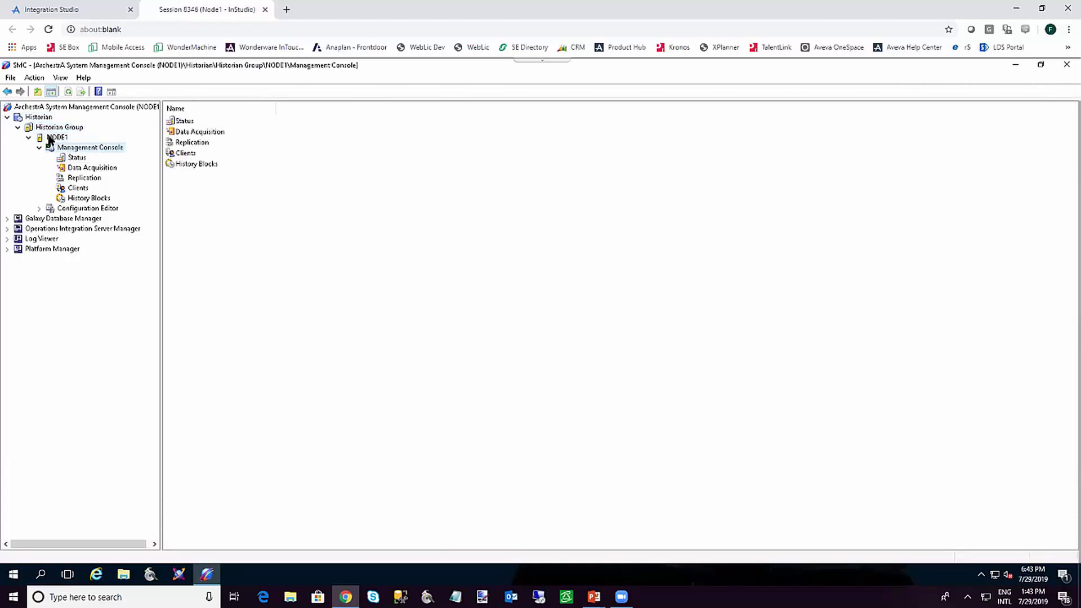
left_click(51, 139)
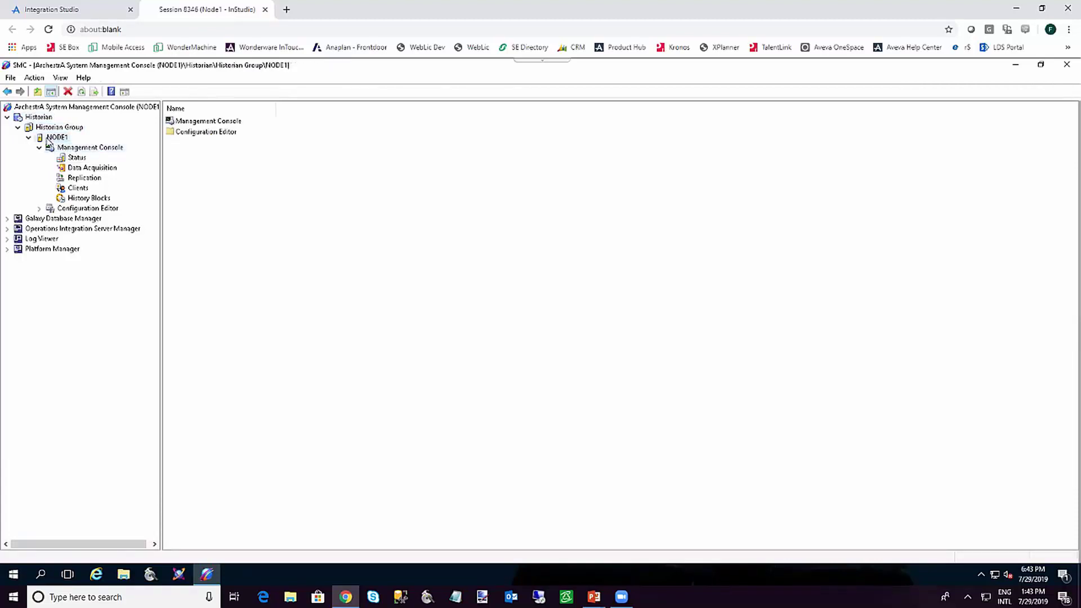
left_click(73, 149)
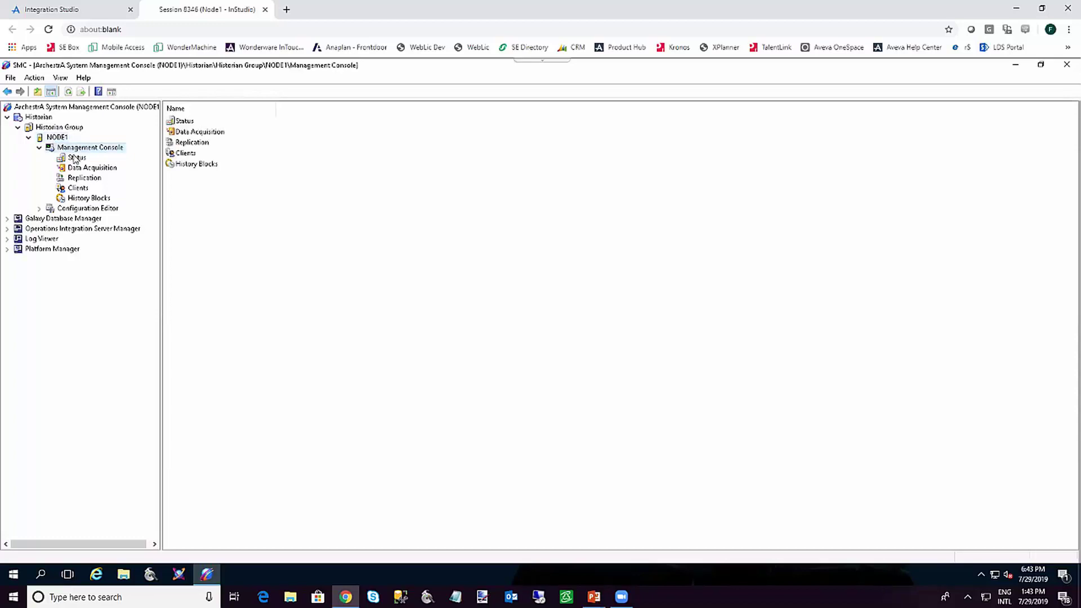
left_click(75, 158)
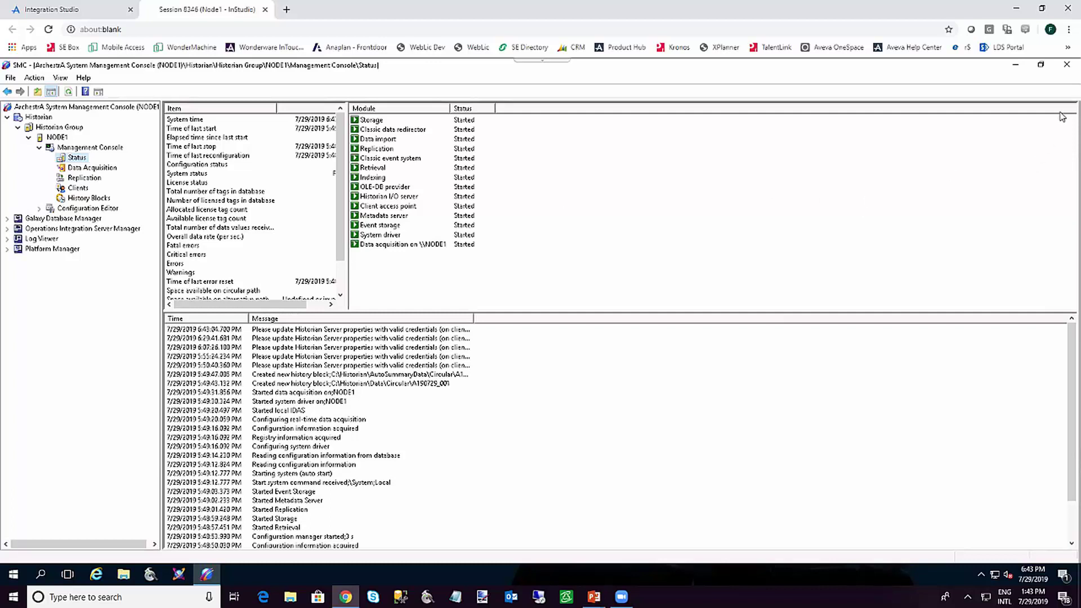
Close the management console and launch InTouch Edge HMI from the desktop, loading PCDemoAPP
left_click(1066, 65)
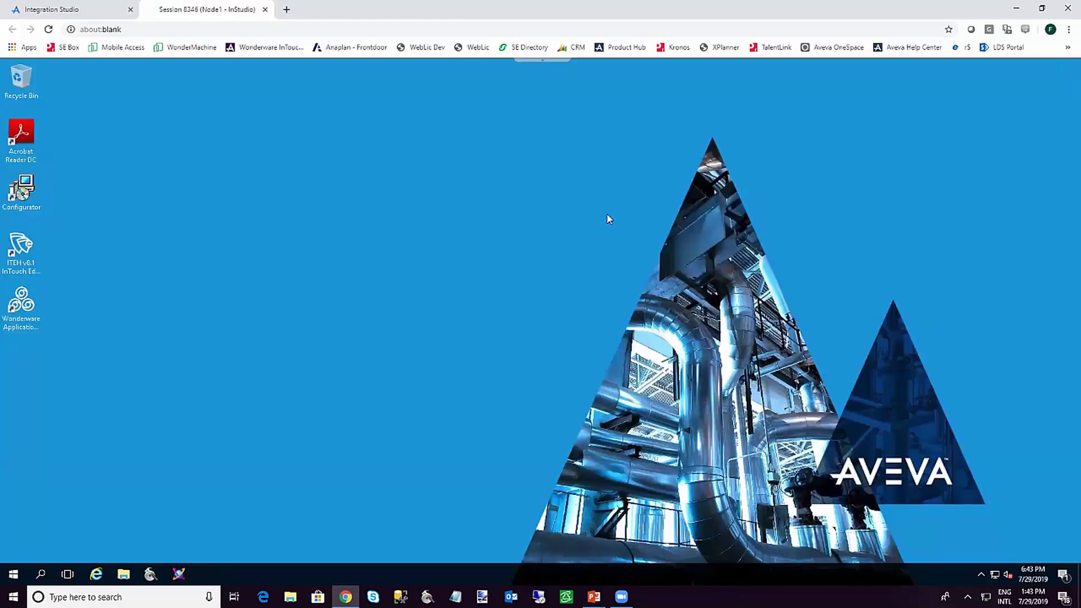
double_click(24, 246)
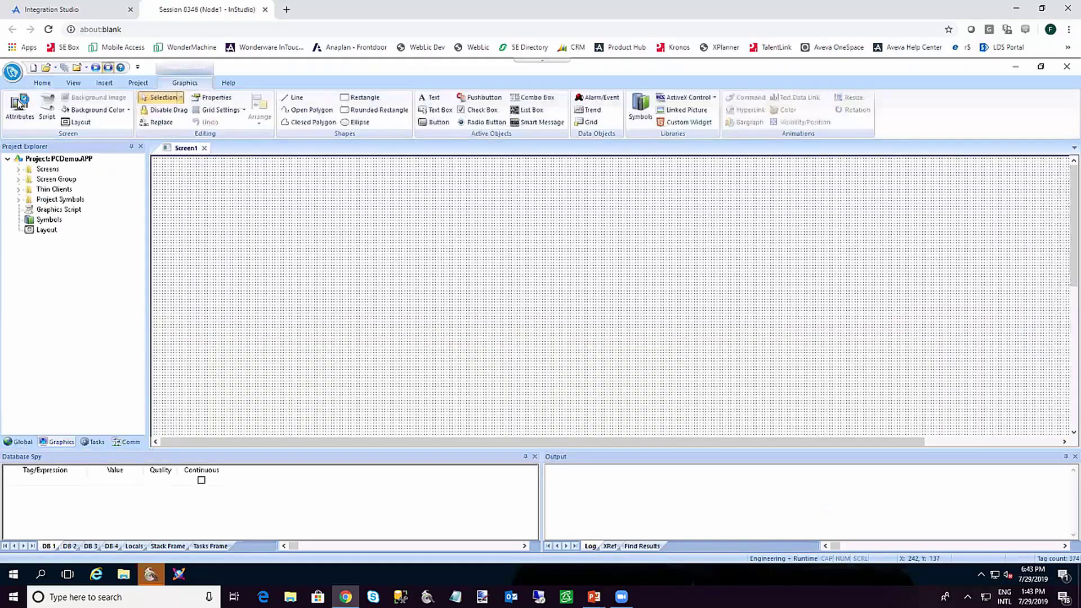
Create project WWHistorianTest for Windows InTouch Edge HMI 500 tags, accepting the default screen resolution
left_click(11, 75)
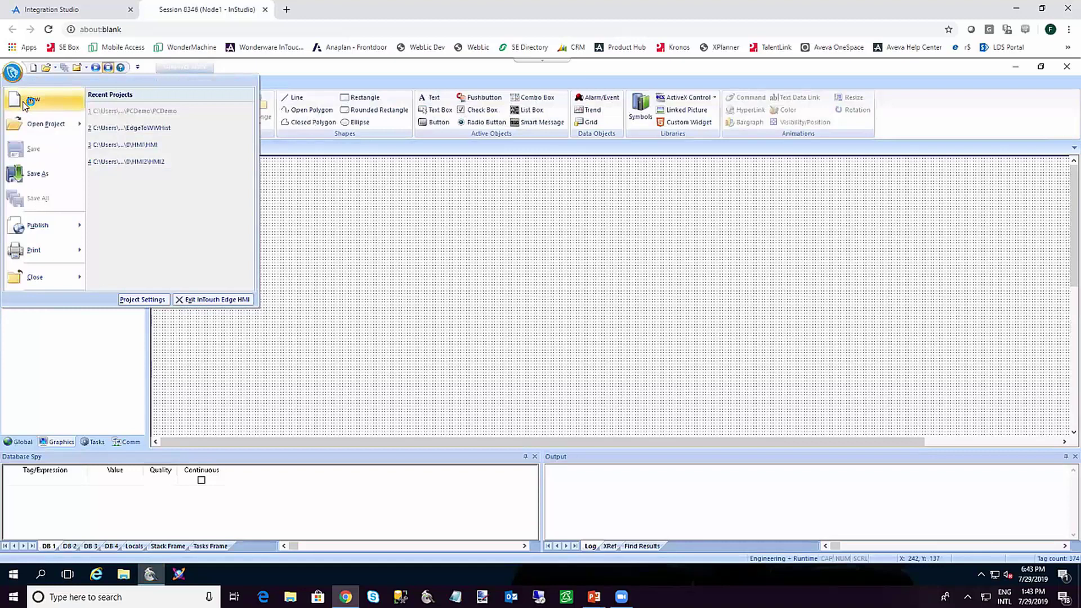
left_click(24, 104)
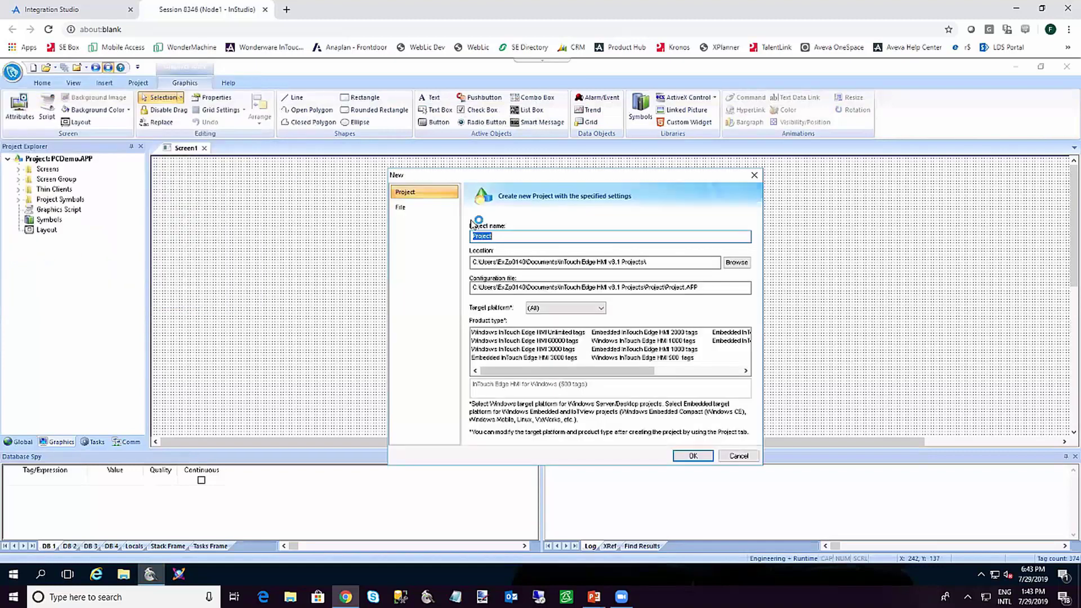
type("WWHistorian")
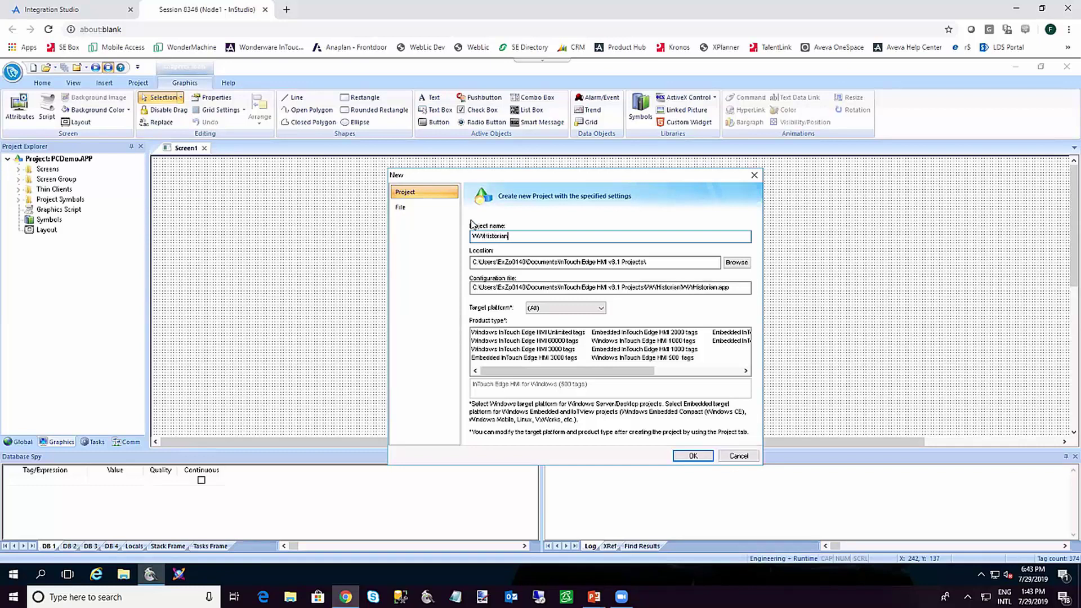
type("Test")
left_click(644, 359)
left_click(694, 459)
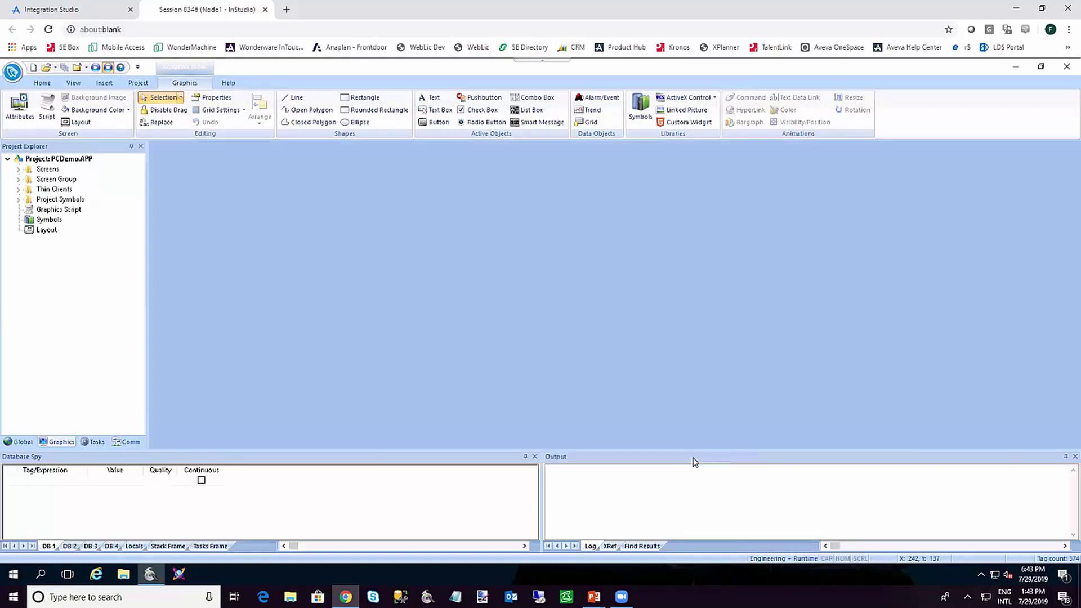
left_click(566, 314)
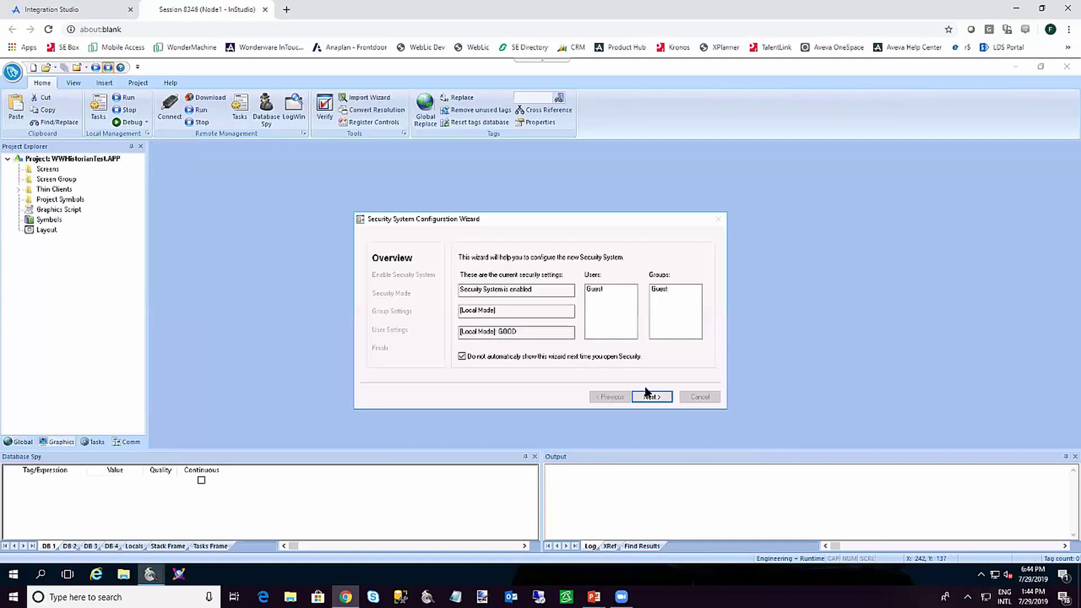
Finish the security wizard with Enable Security System unchecked and Local Only mode, then show the Tasks folders
left_click(652, 397)
left_click(525, 290)
left_click(647, 398)
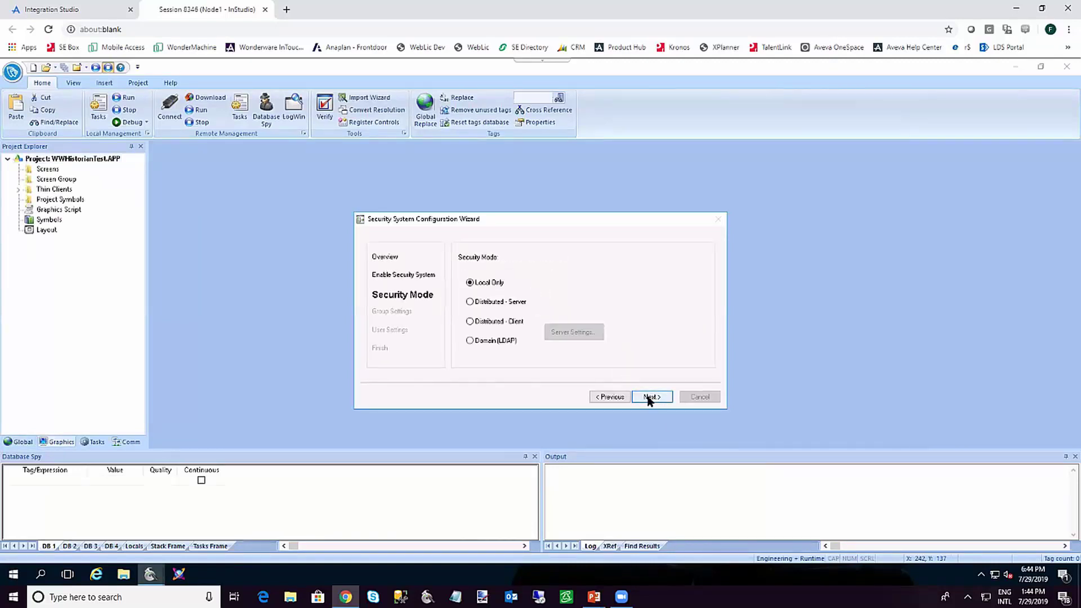
left_click(647, 398)
left_click(648, 398)
left_click(649, 398)
left_click(649, 397)
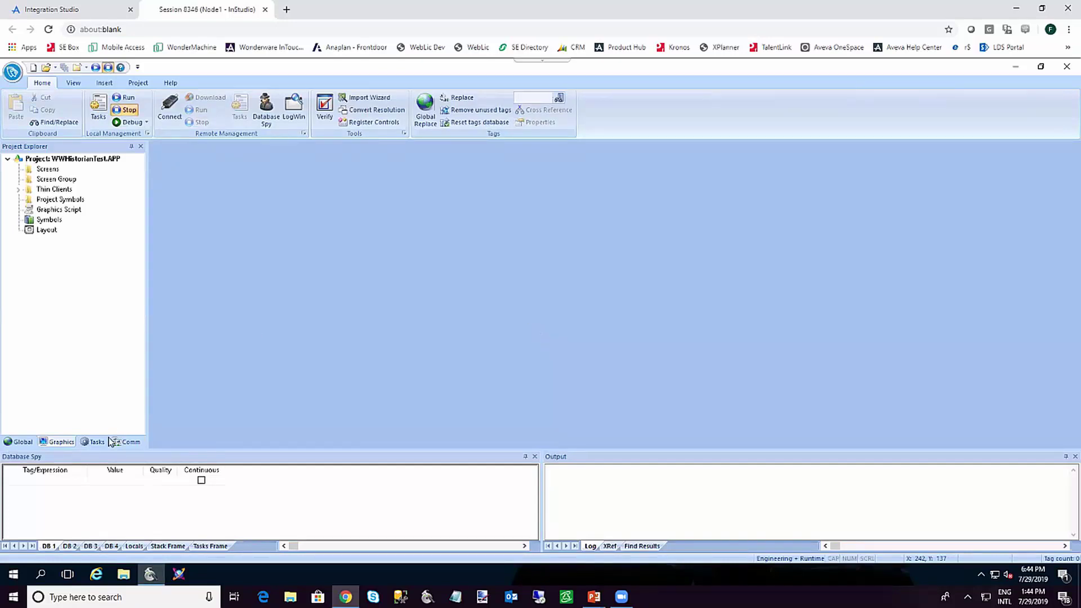
left_click(95, 443)
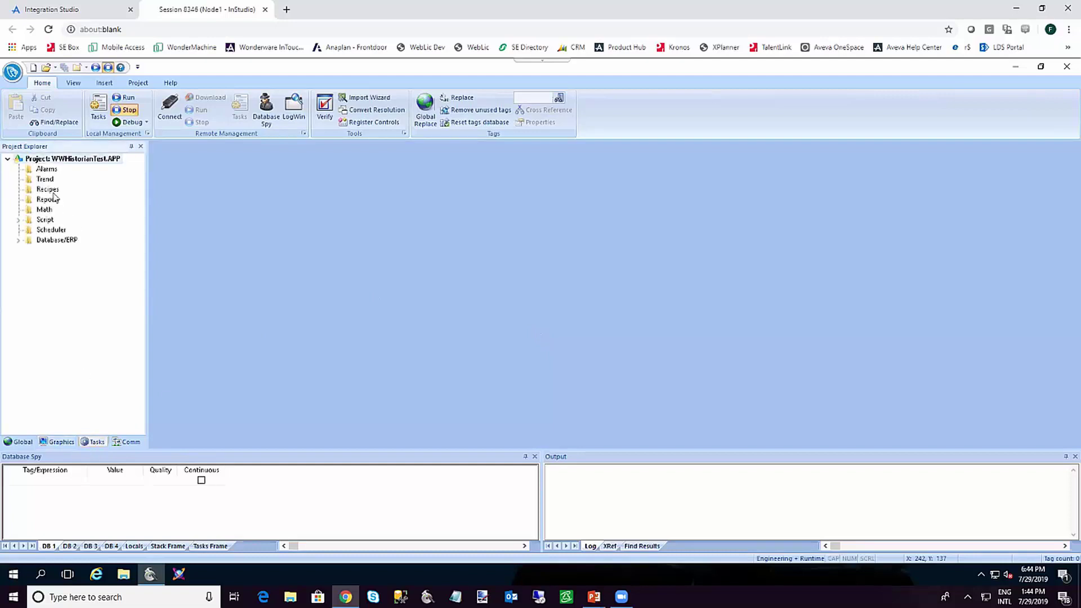
Create trend worksheet TREND001.TRD logging new tag TagA, with Save On Trigger turned off
double_click(43, 180)
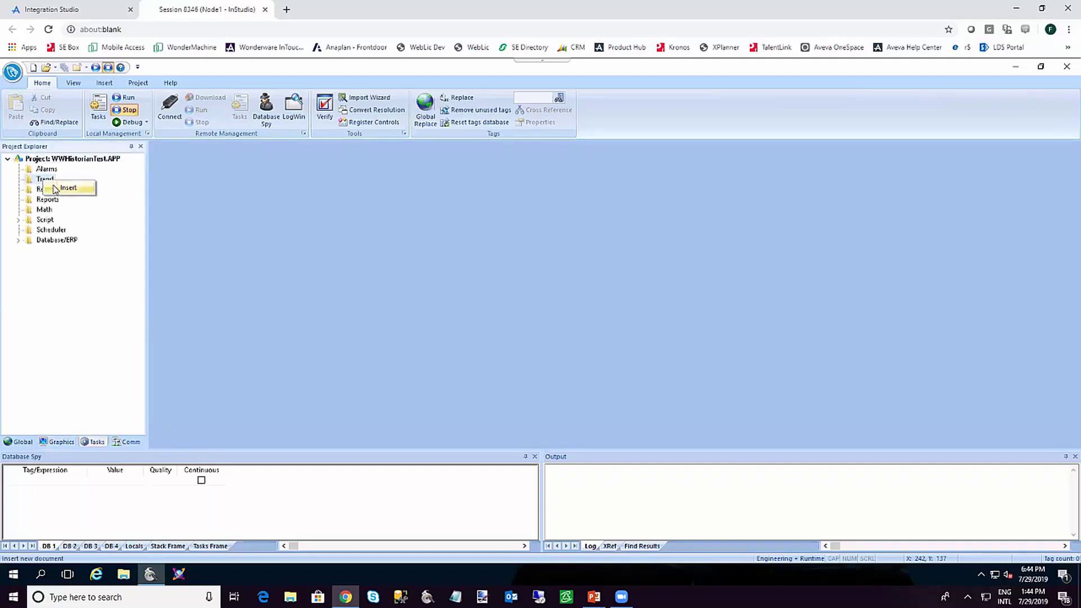
left_click(249, 205)
left_click(234, 225)
left_click(200, 282)
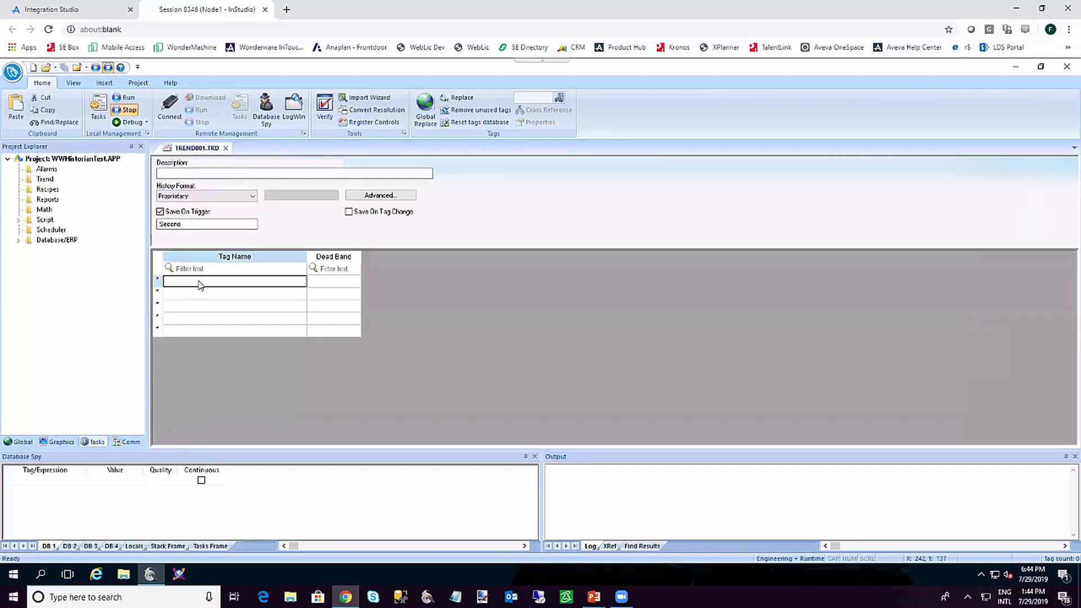
type("Tag")
key("Return")
key("Return")
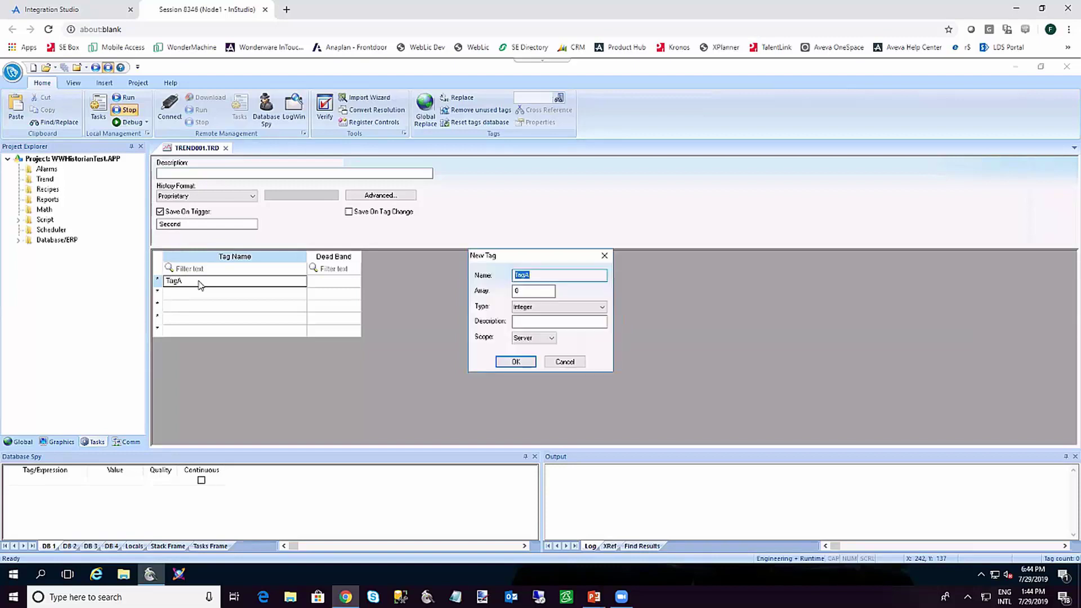
key("Return")
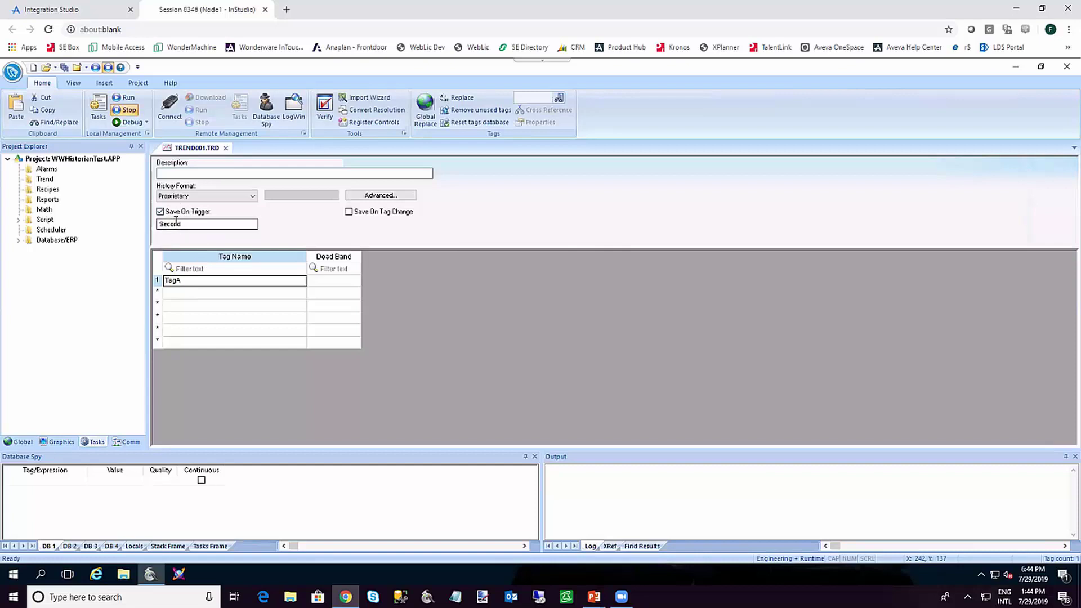
left_click(180, 217)
Switch the trend's history format to Historian, connecting to server NODE1 with the test user's name and password
left_click(200, 195)
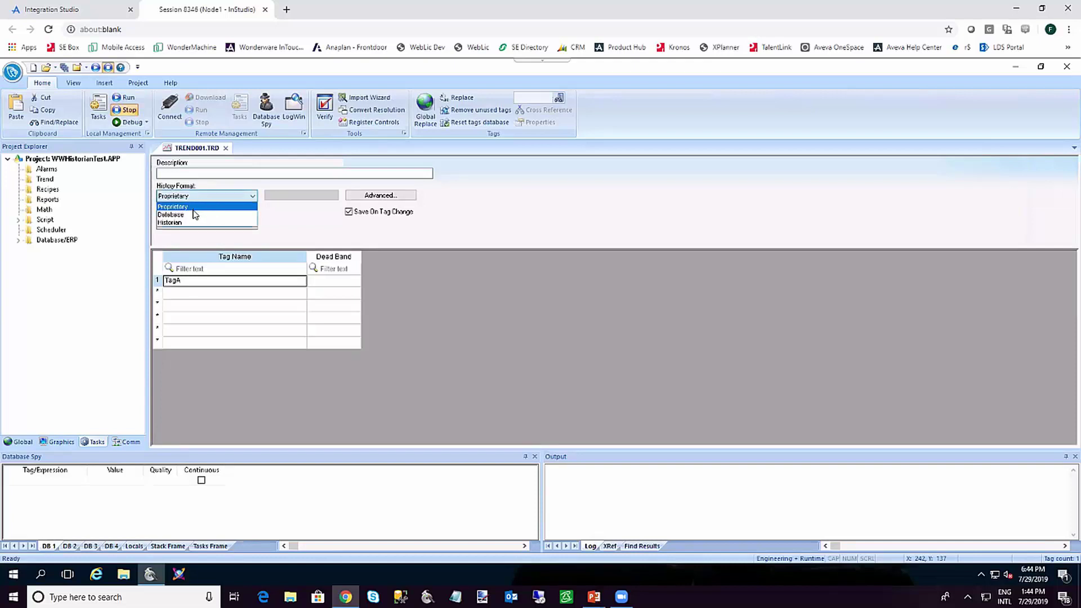
left_click(192, 223)
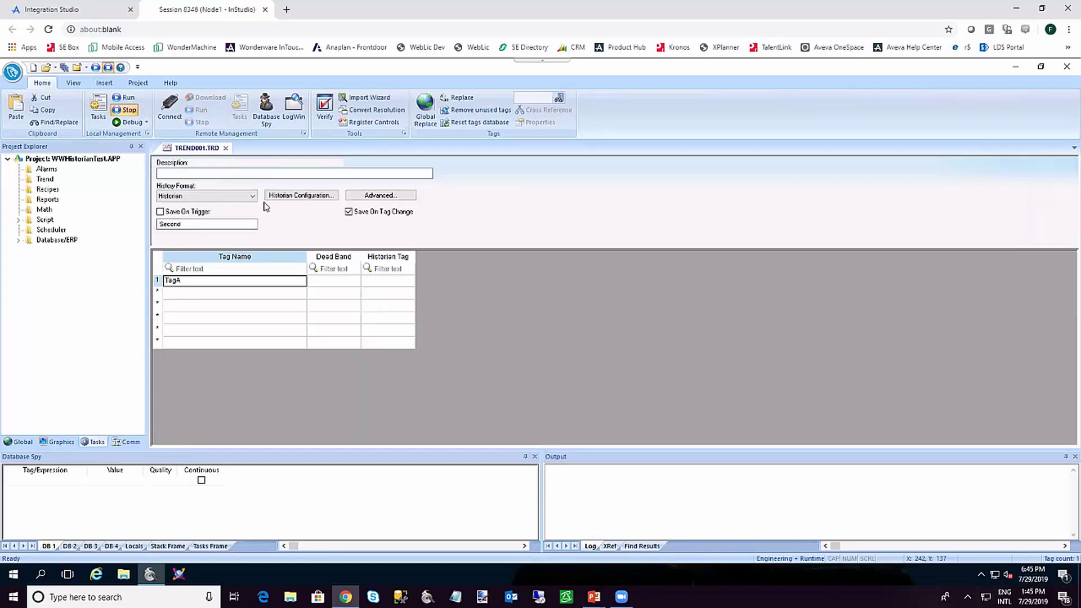
left_click(287, 198)
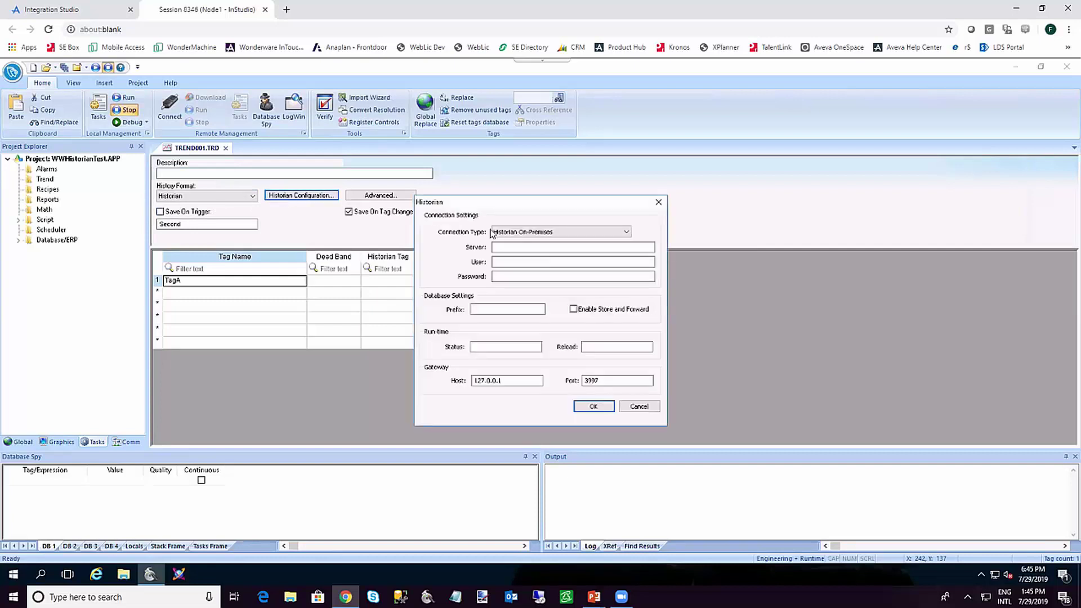
left_click(499, 247)
type("NODE1")
left_click(517, 261)
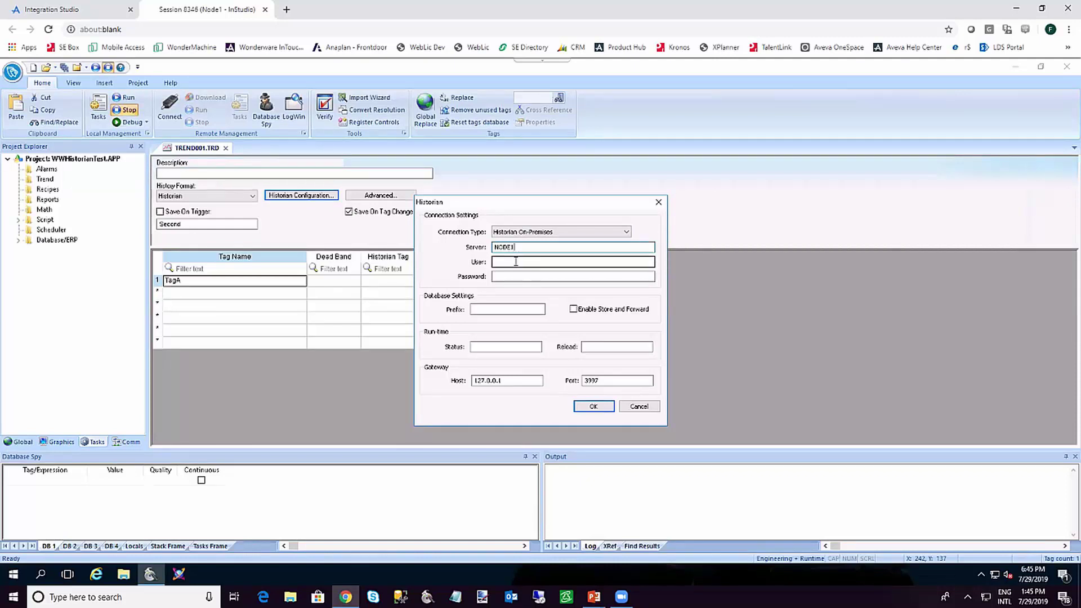
type("EdgeTest")
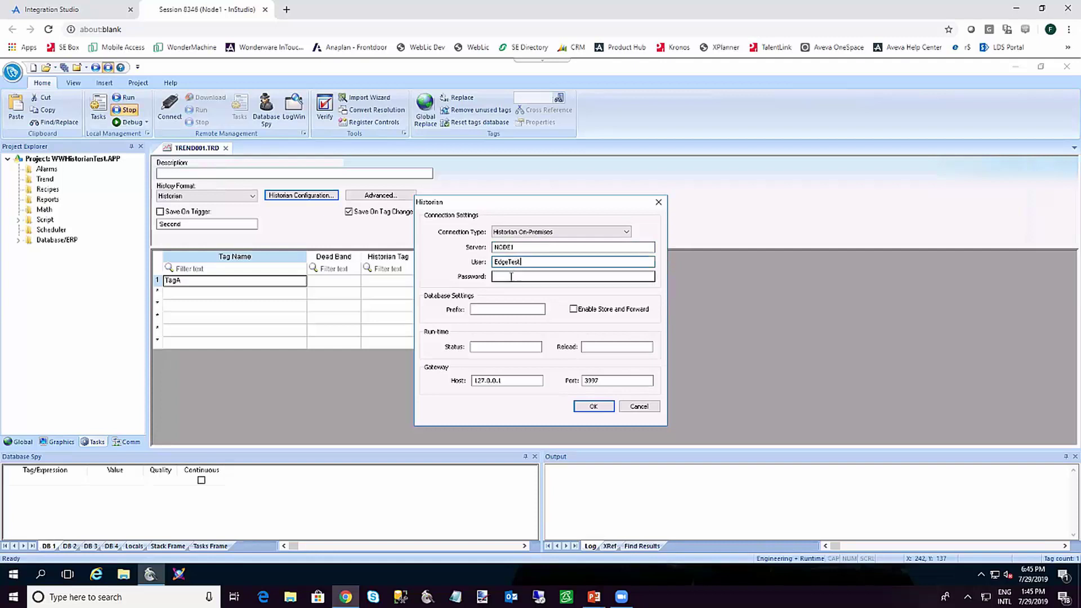
left_click(510, 276)
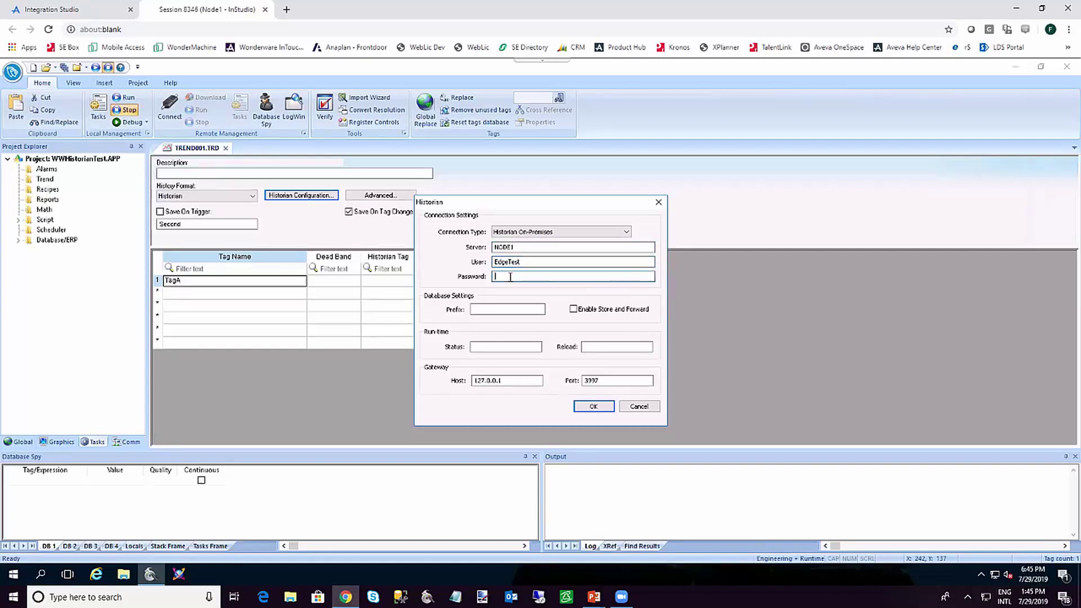
type("********")
left_click(509, 310)
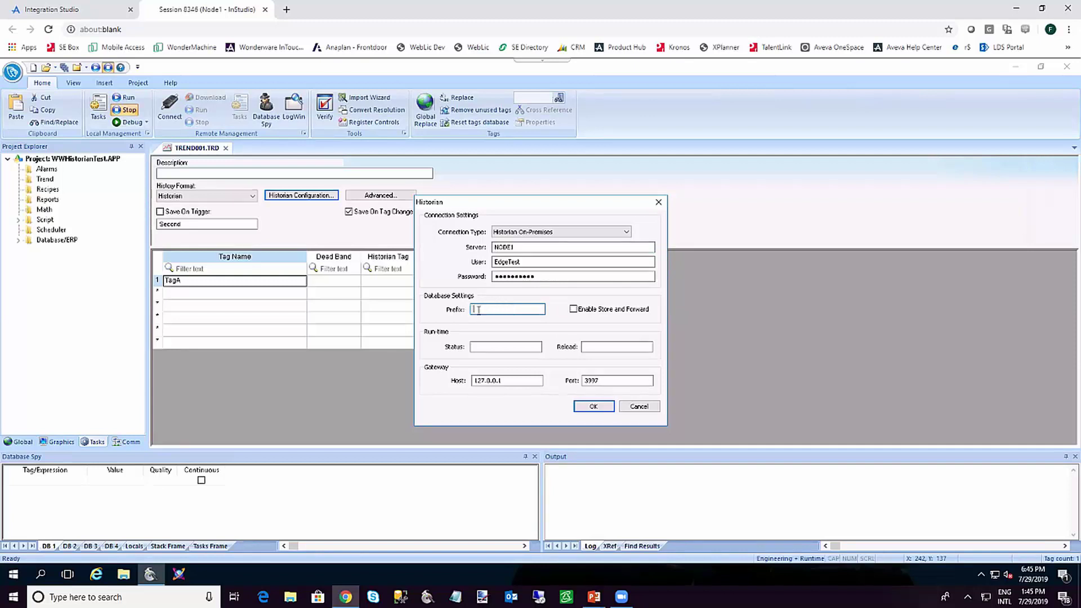
Accept the Historian connection settings and save the trend worksheet
left_click(593, 408)
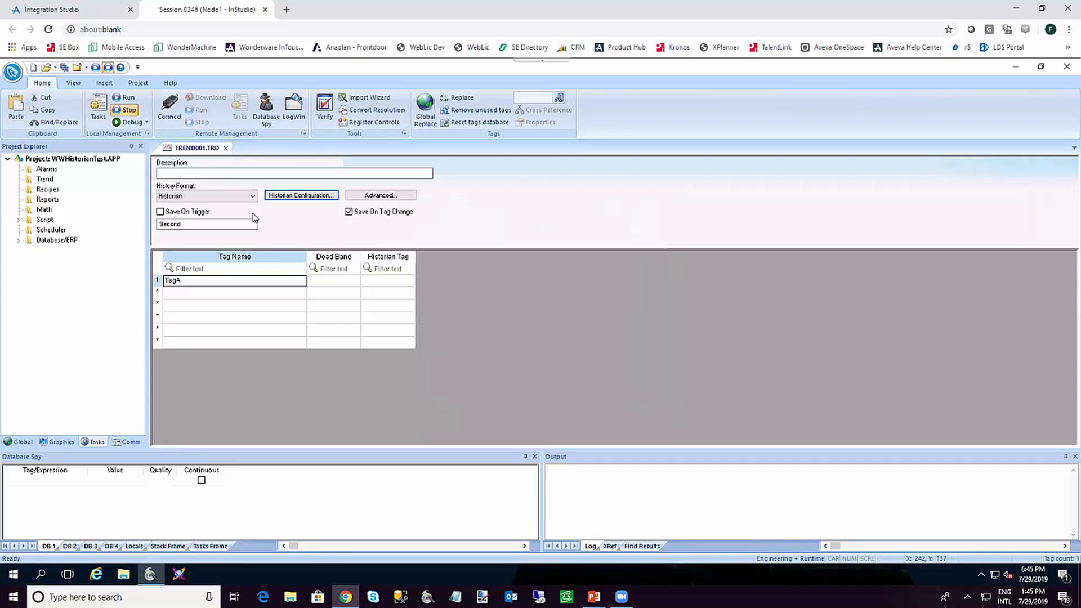
left_click(64, 68)
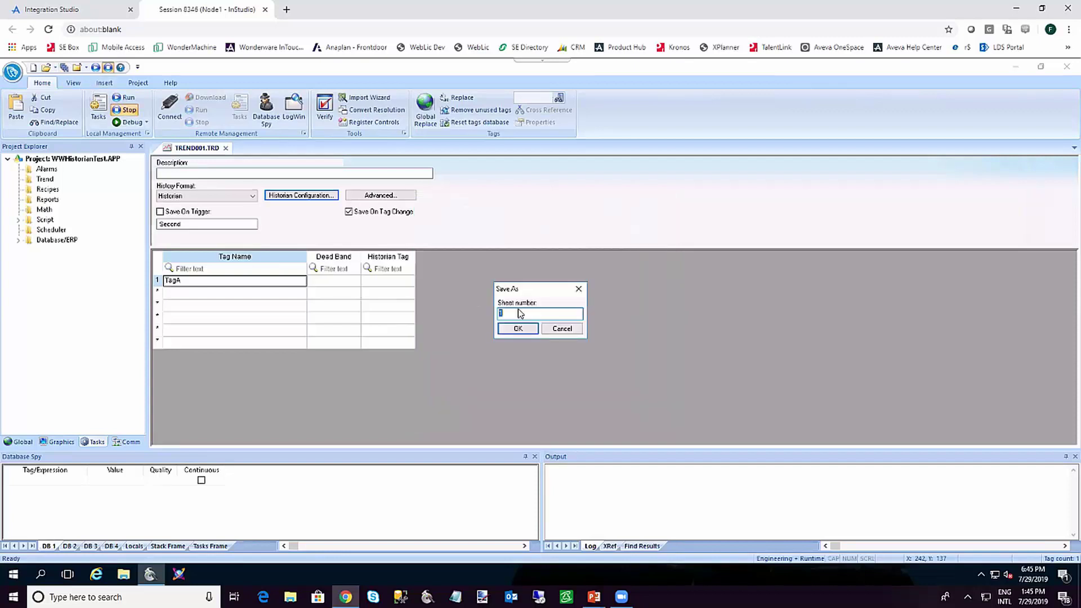
left_click(514, 327)
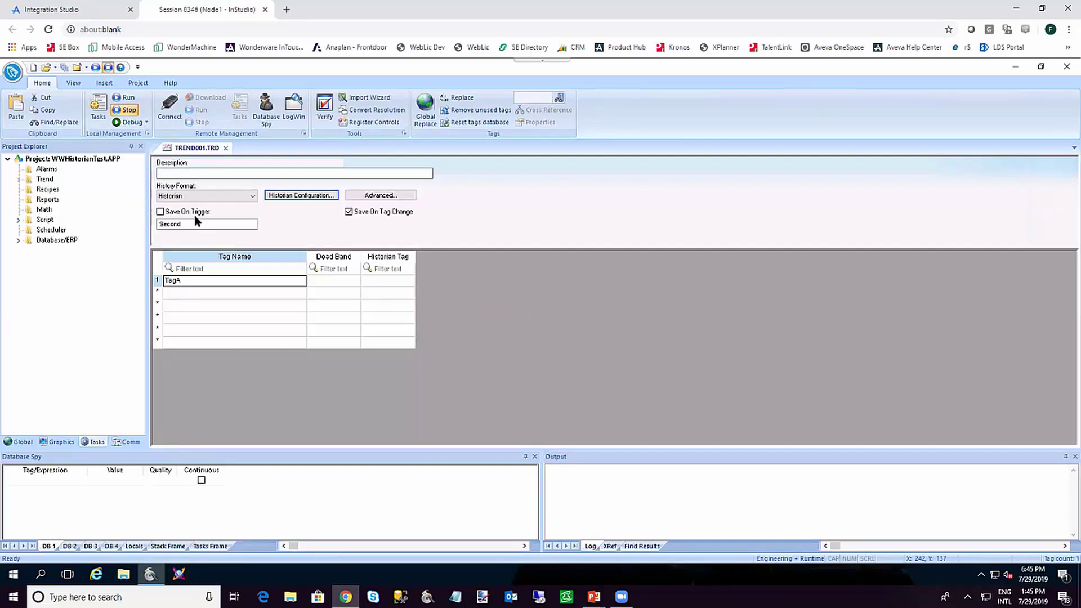
Set the Viewer execution task's startup to Manual and close Project Status
left_click(97, 116)
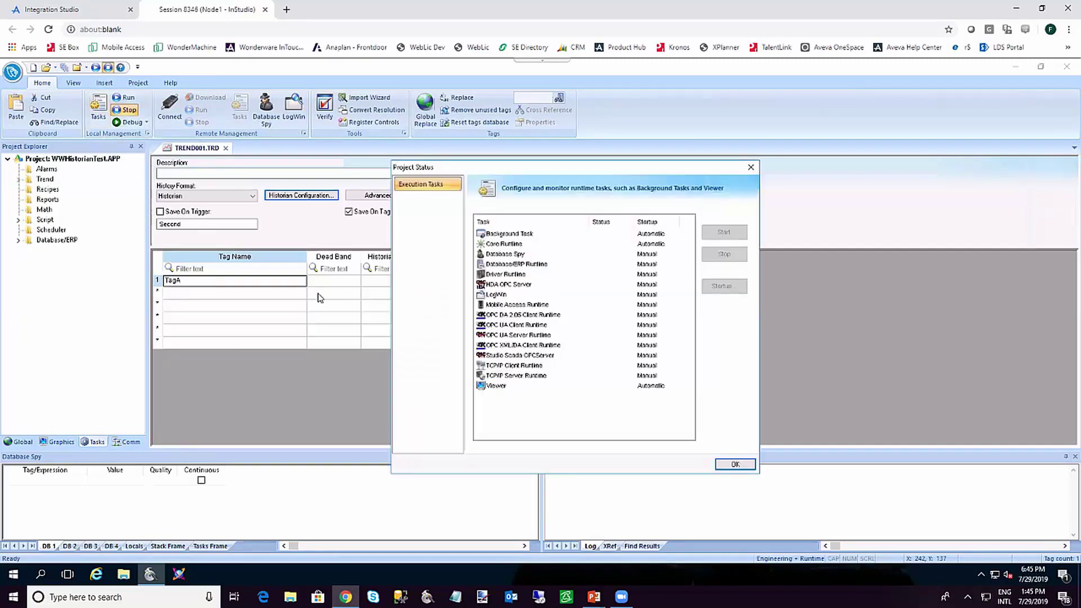
left_click(514, 387)
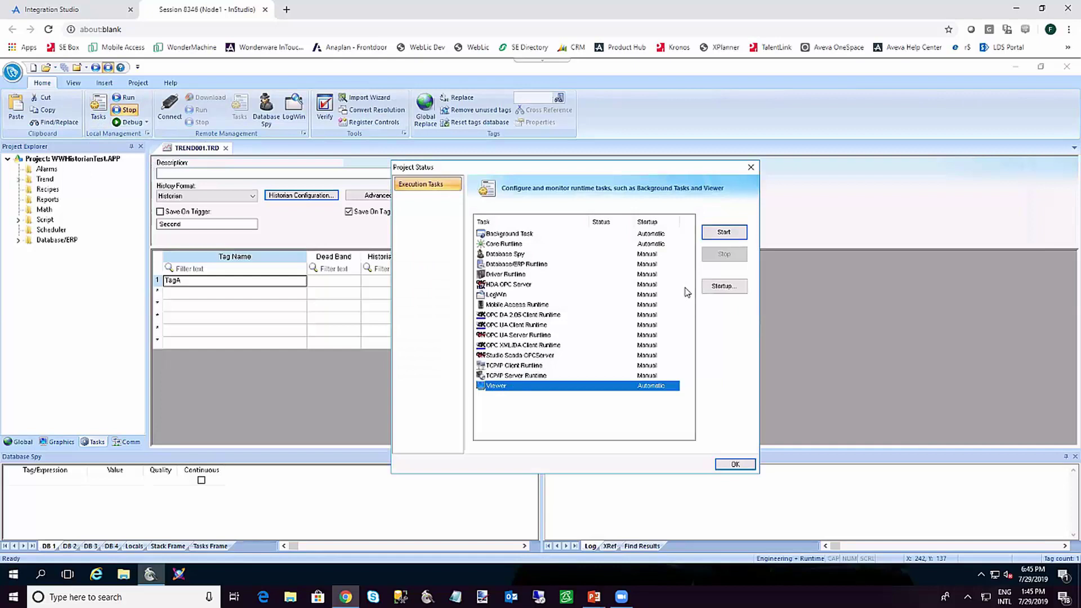
left_click(718, 289)
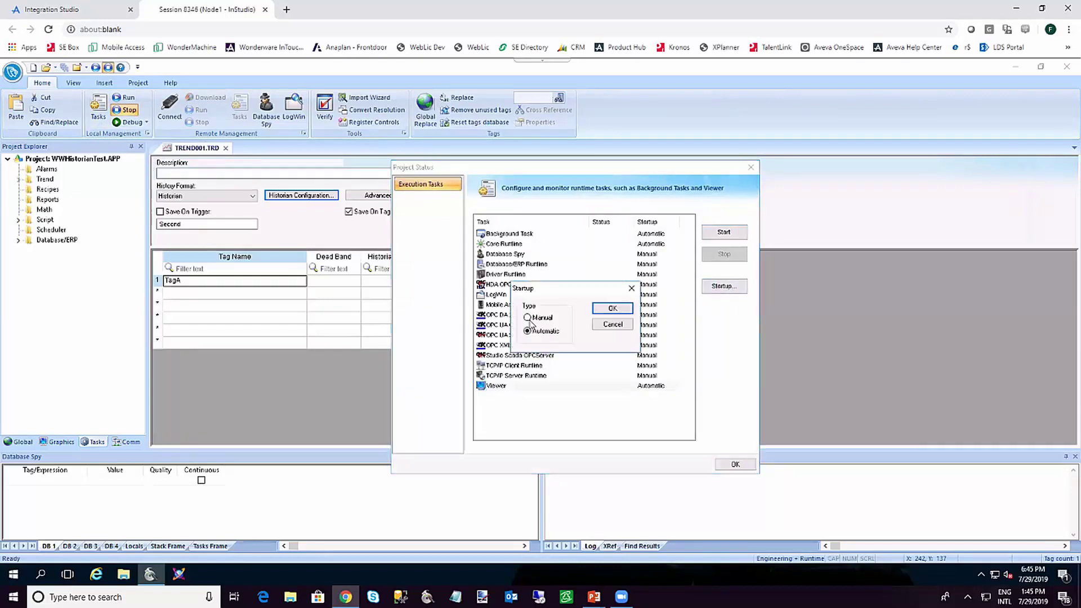
left_click(613, 308)
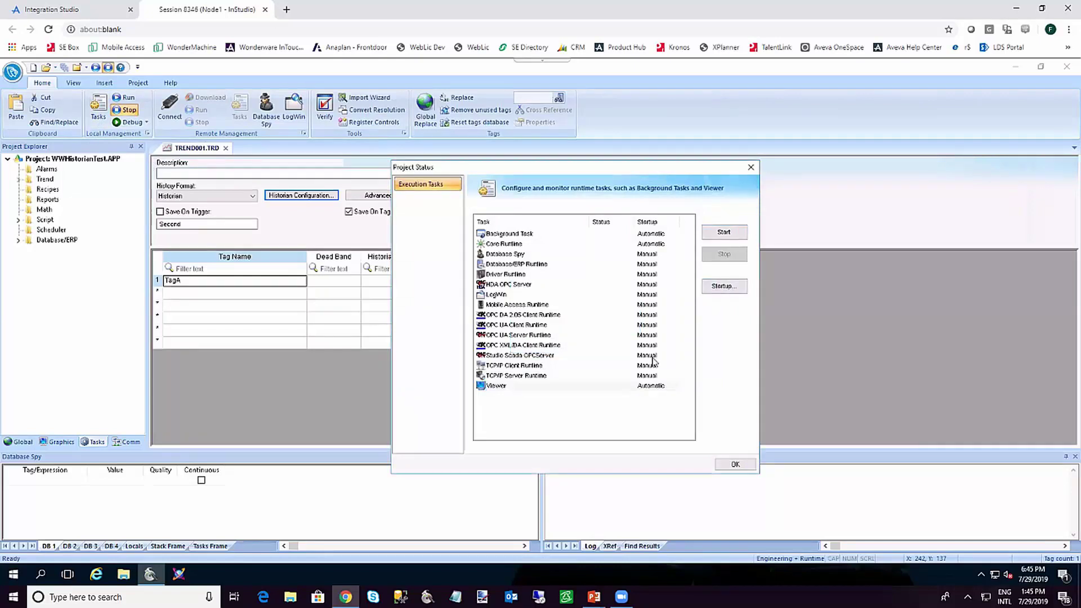
left_click(733, 465)
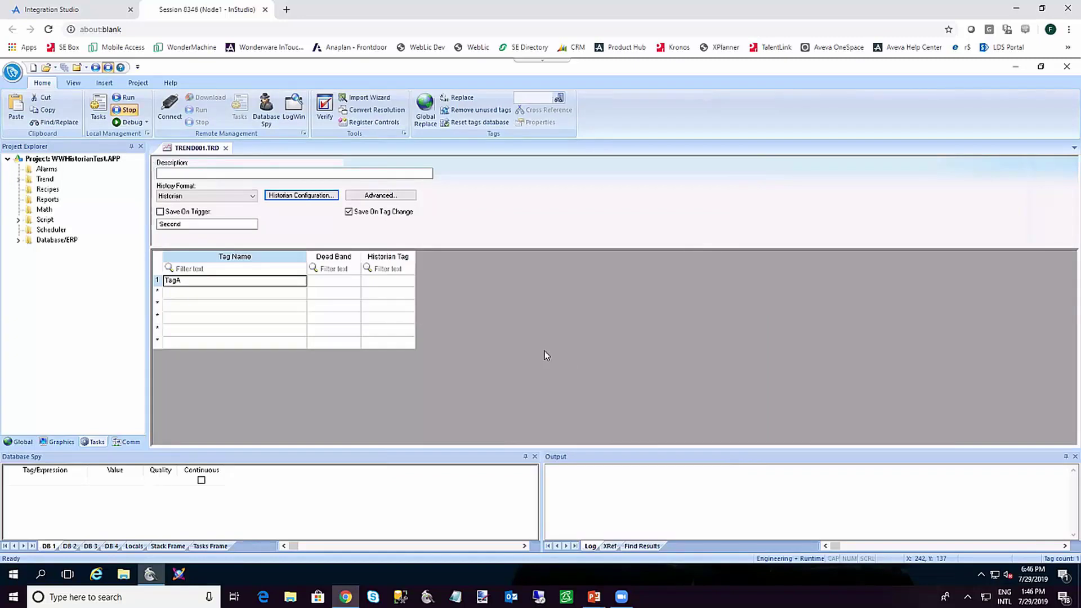
Enable Database Messages with inserted date/time in the output log settings, then reopen Historian Configuration
left_click(569, 482)
right_click(570, 481)
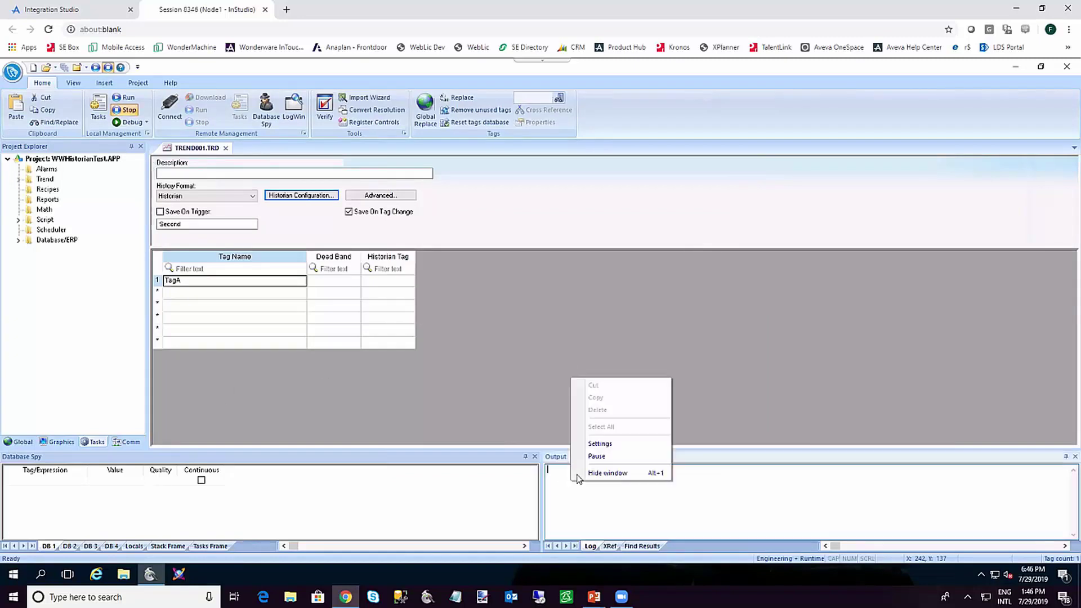
left_click(600, 444)
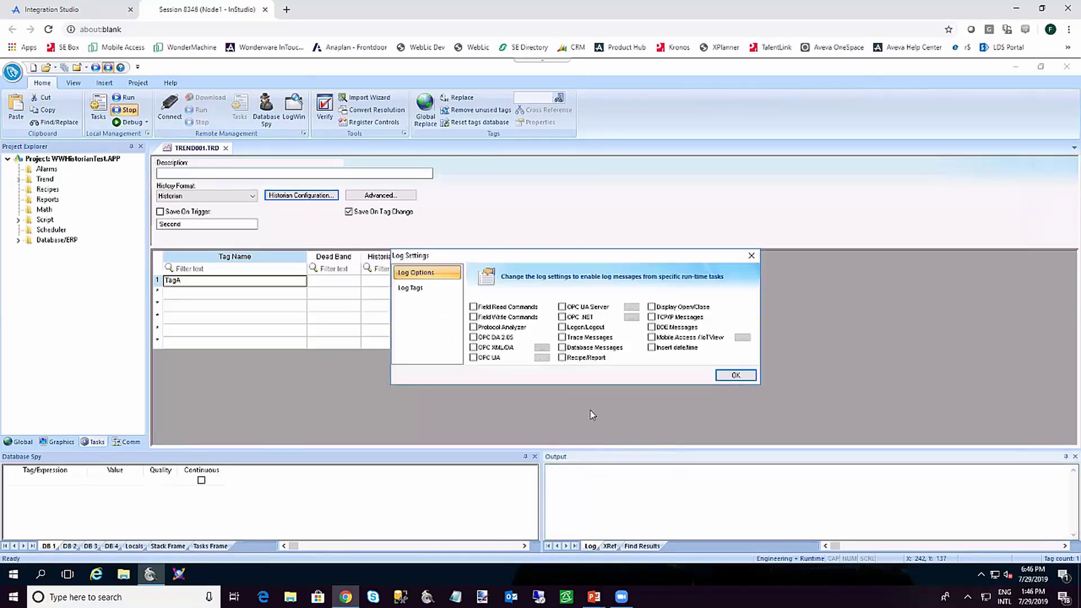
left_click(607, 352)
left_click(654, 350)
left_click(728, 377)
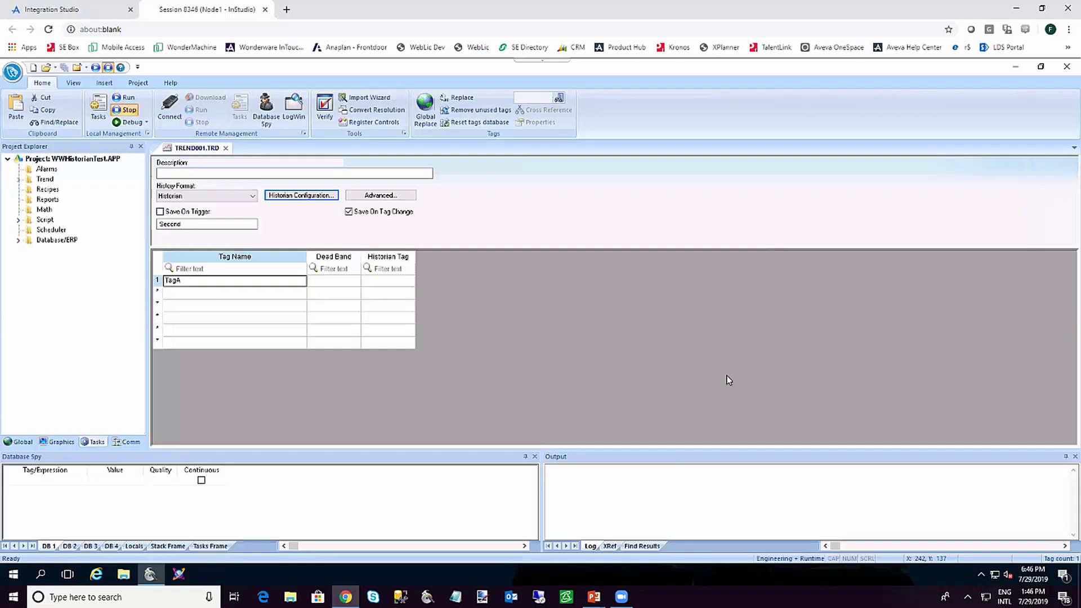
left_click(315, 196)
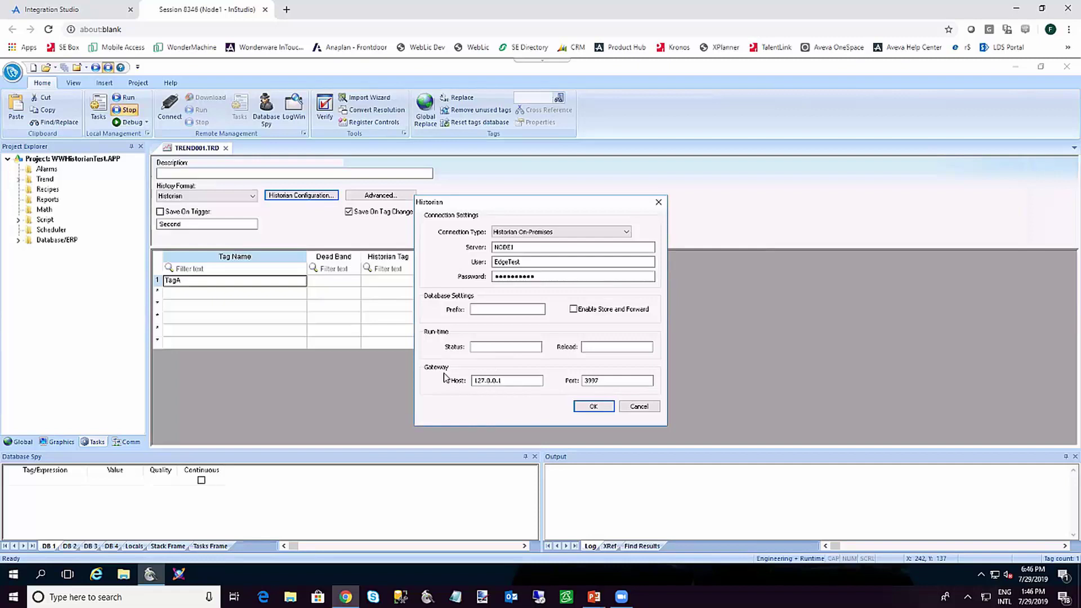
Keep the Historian settings, save the project and run it
left_click(592, 407)
left_click(64, 67)
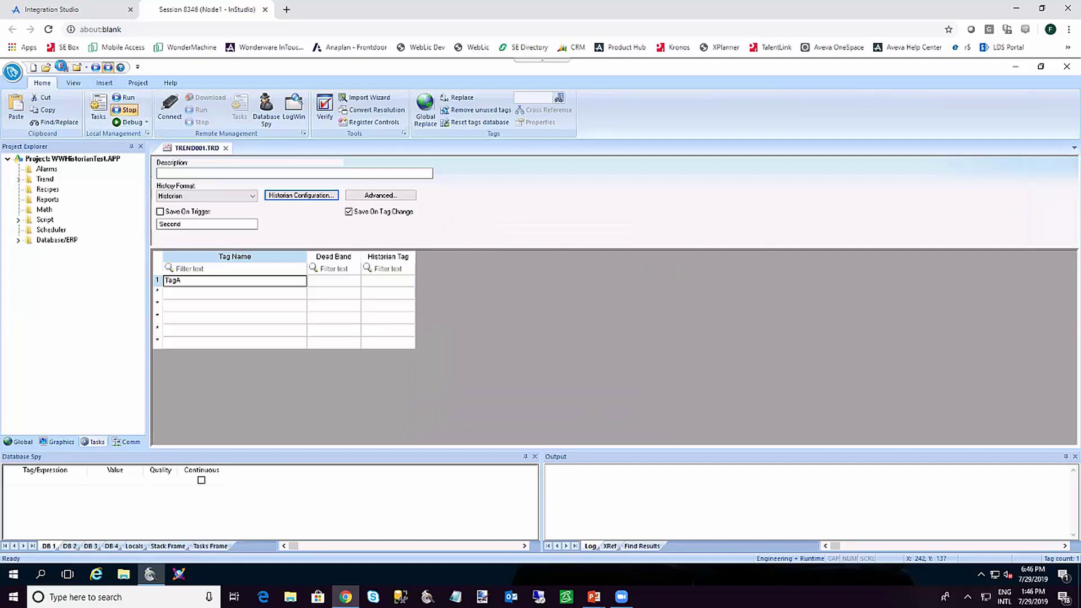
left_click(124, 98)
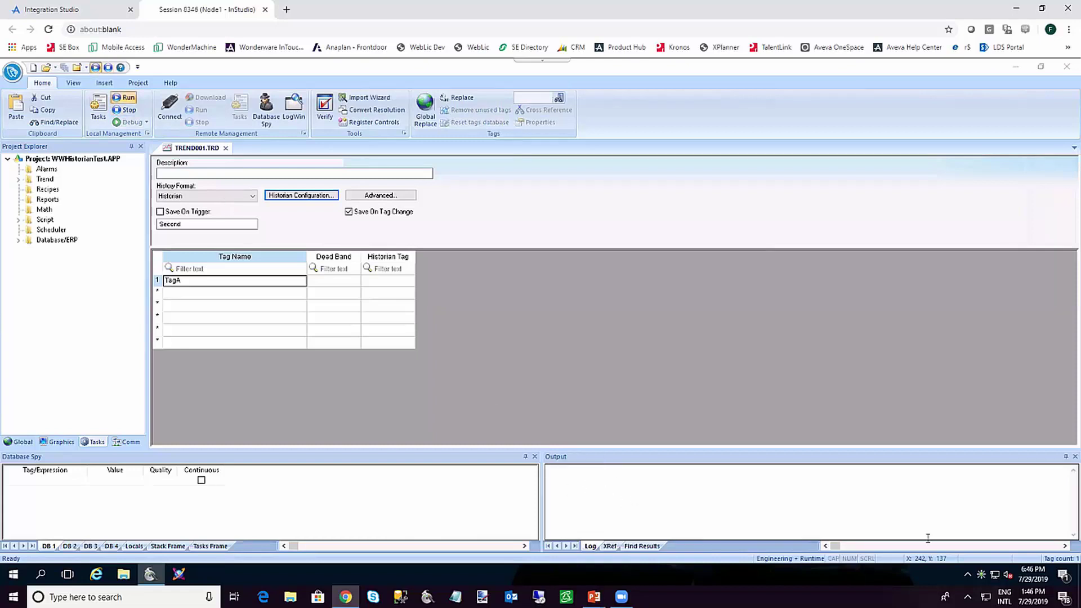
left_click(980, 575)
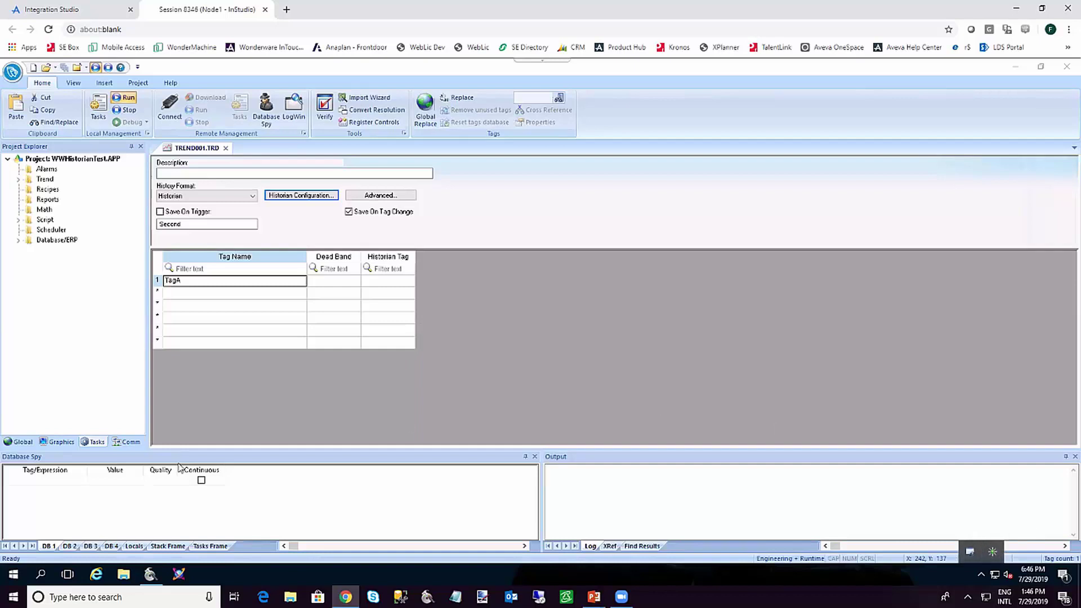
Add TagA to the Database Spy watch list
left_click(62, 481)
type("TagA")
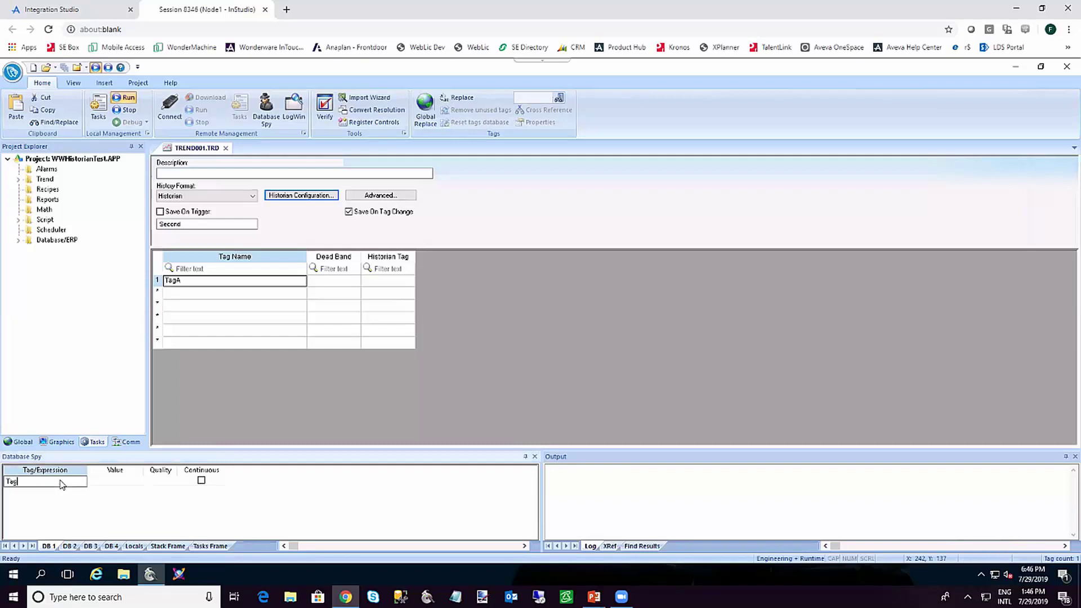
key("Return")
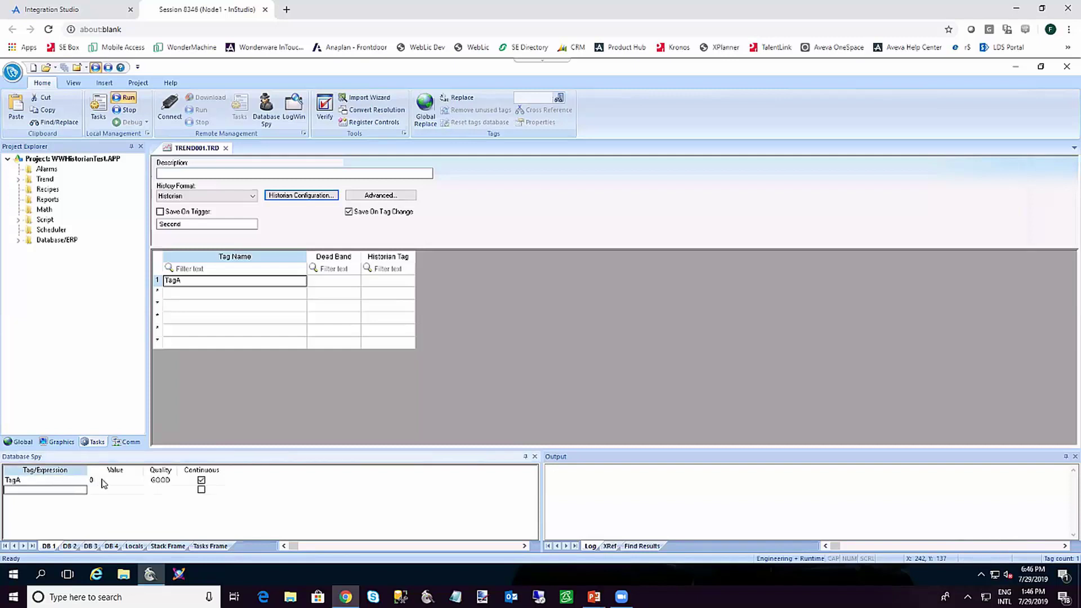
Write the value 10 to TagA, then bring up the database gateway's tray menu
left_click(105, 481)
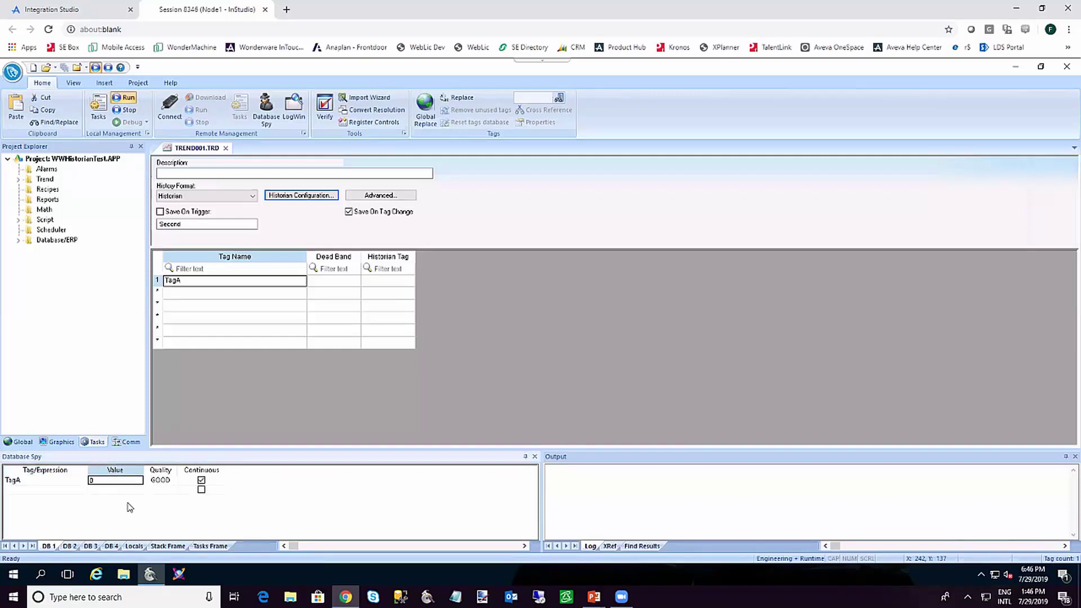
type("10")
key("Return")
left_click(981, 576)
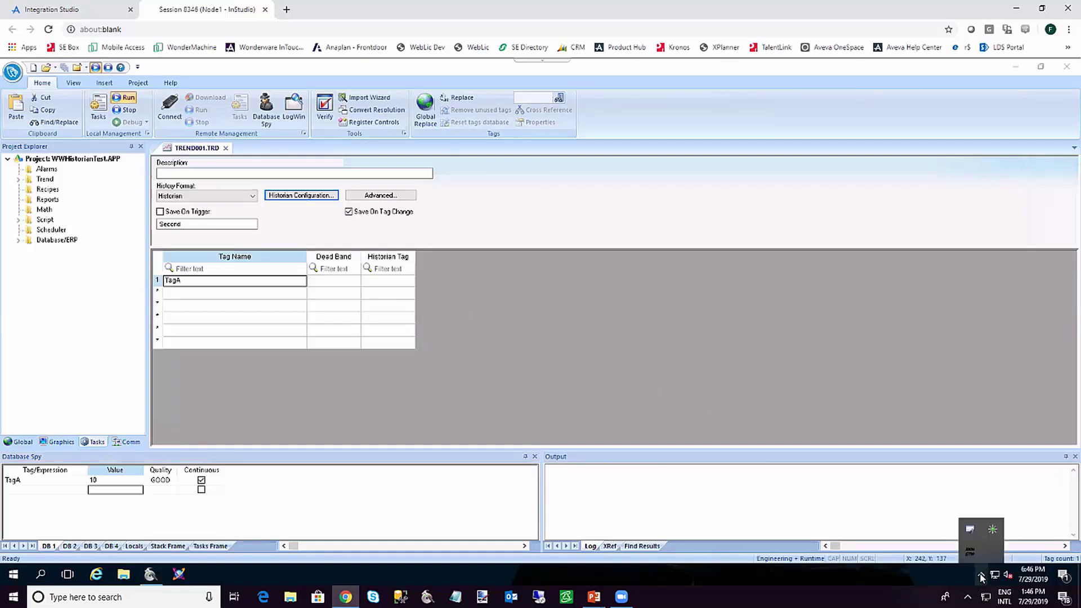
right_click(970, 553)
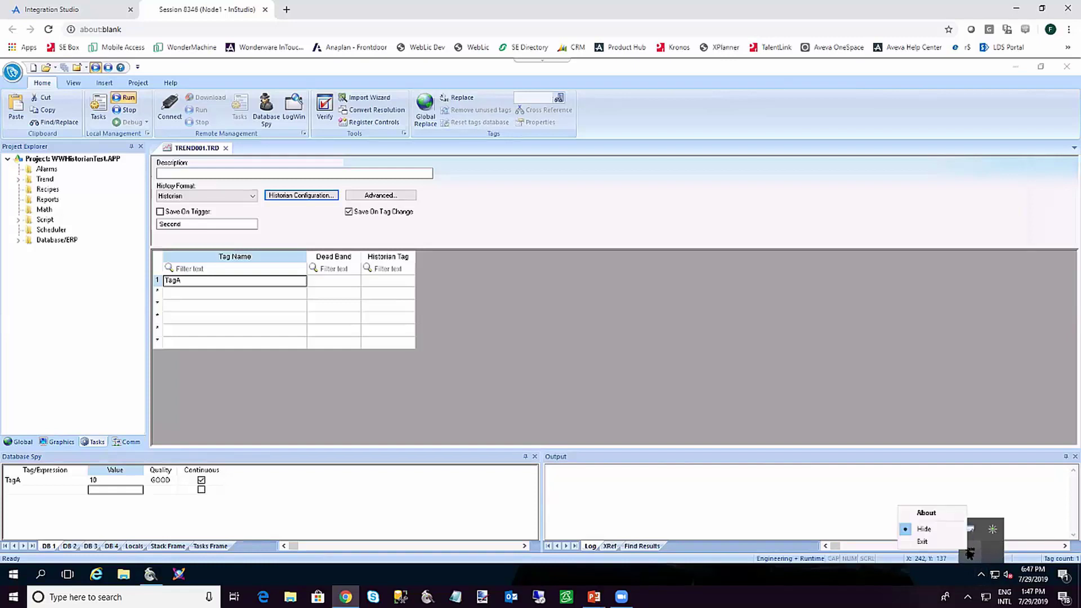
Show the Studio Database Gateway window with its log displayed
left_click(939, 529)
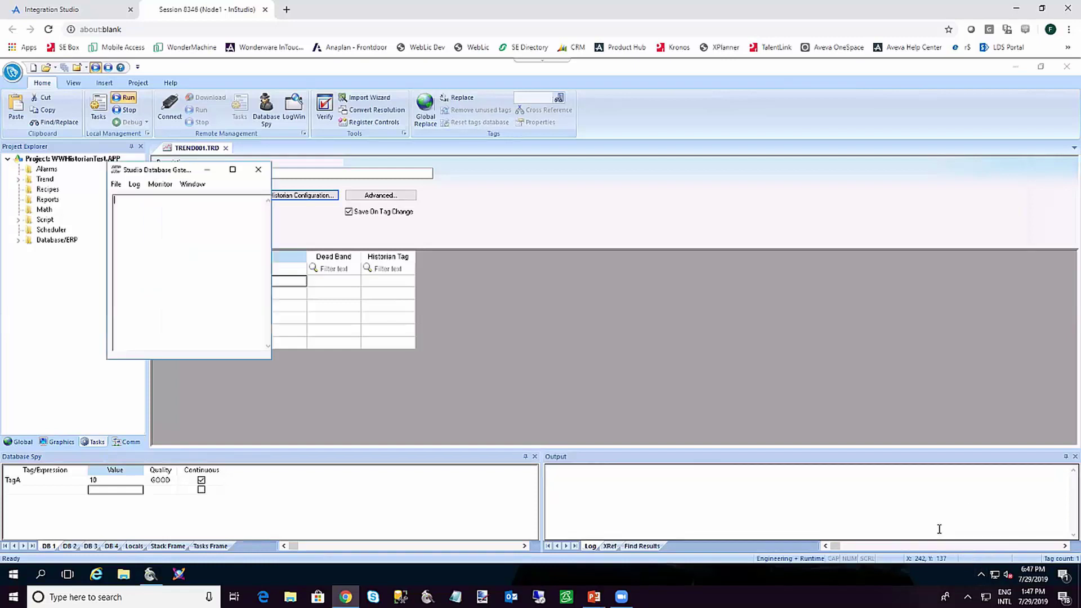
left_click(135, 185)
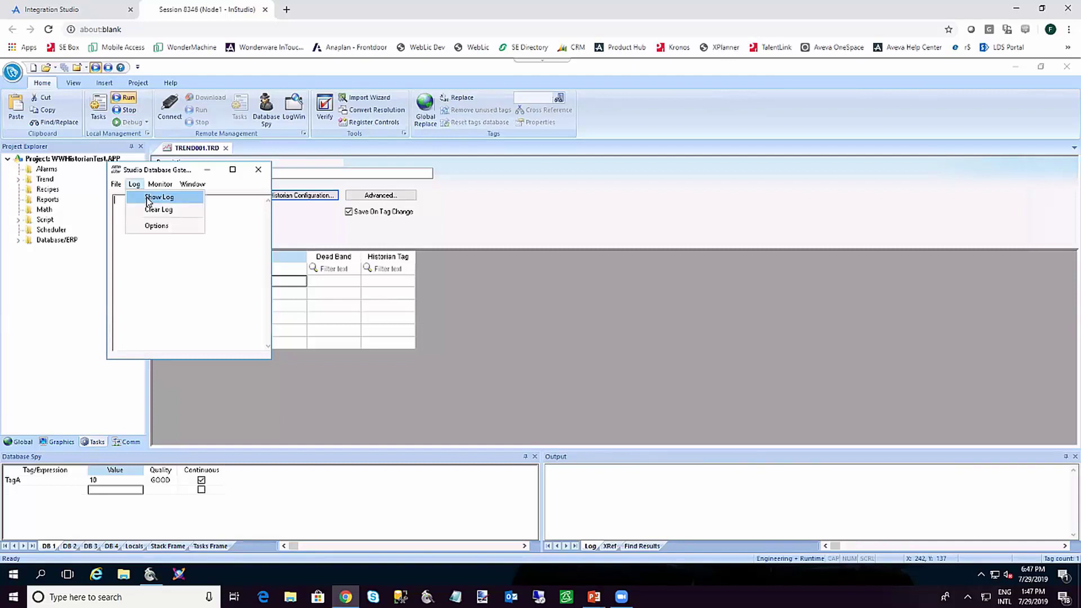
left_click(149, 198)
Set the gateway log to All Messages with Date/Time, then adjust the window arrangement
left_click(134, 185)
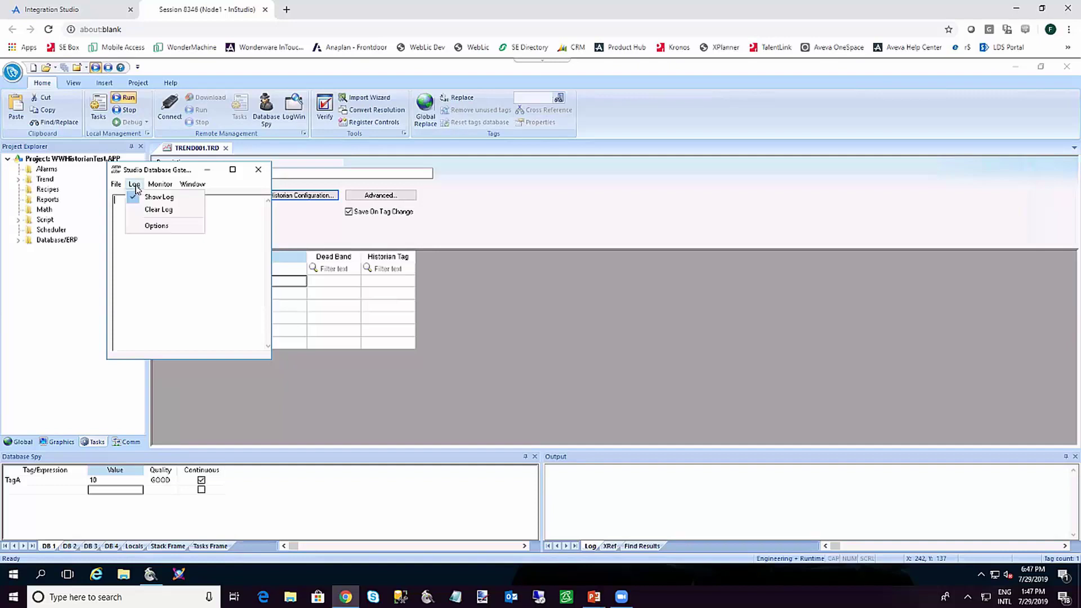
left_click(151, 228)
left_click(155, 234)
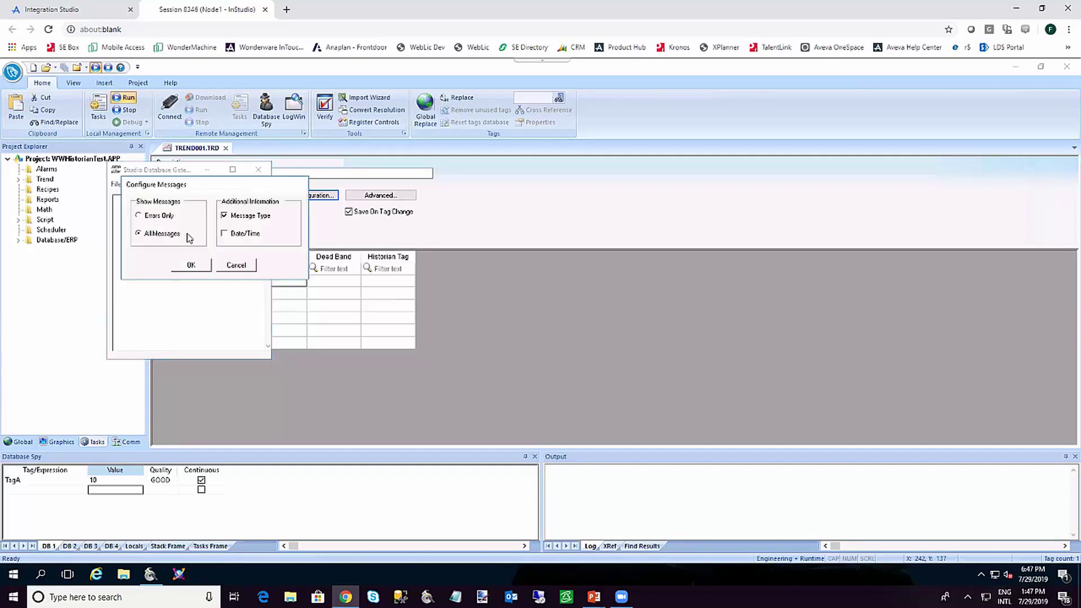
left_click(225, 234)
left_click(191, 267)
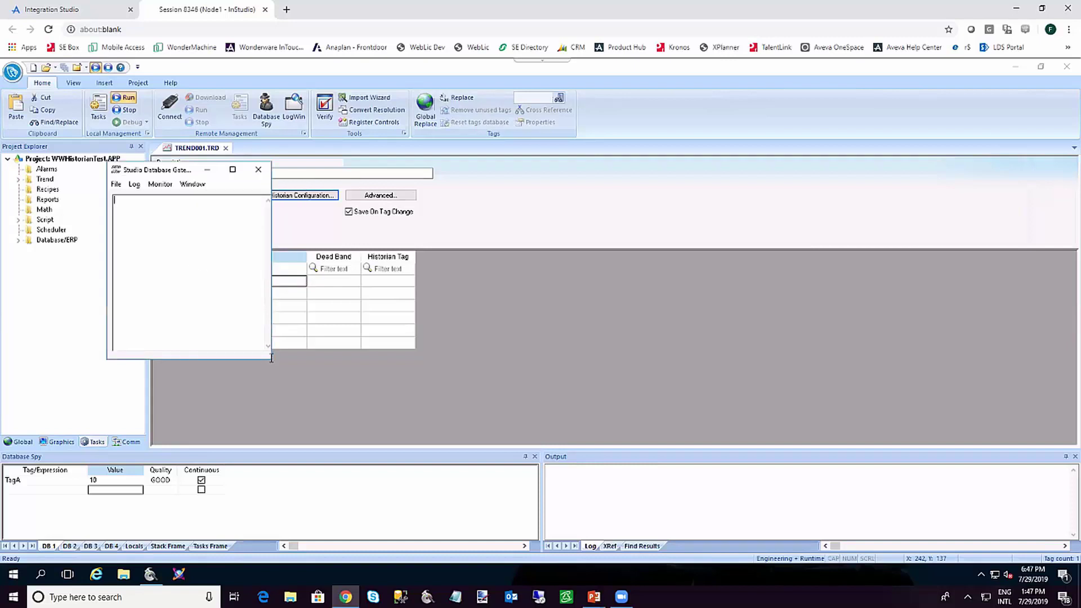
left_click(193, 184)
left_click(201, 214)
In Database Spy, overwrite TagA's value 10 with 20, then 30, then 50
left_click(105, 480)
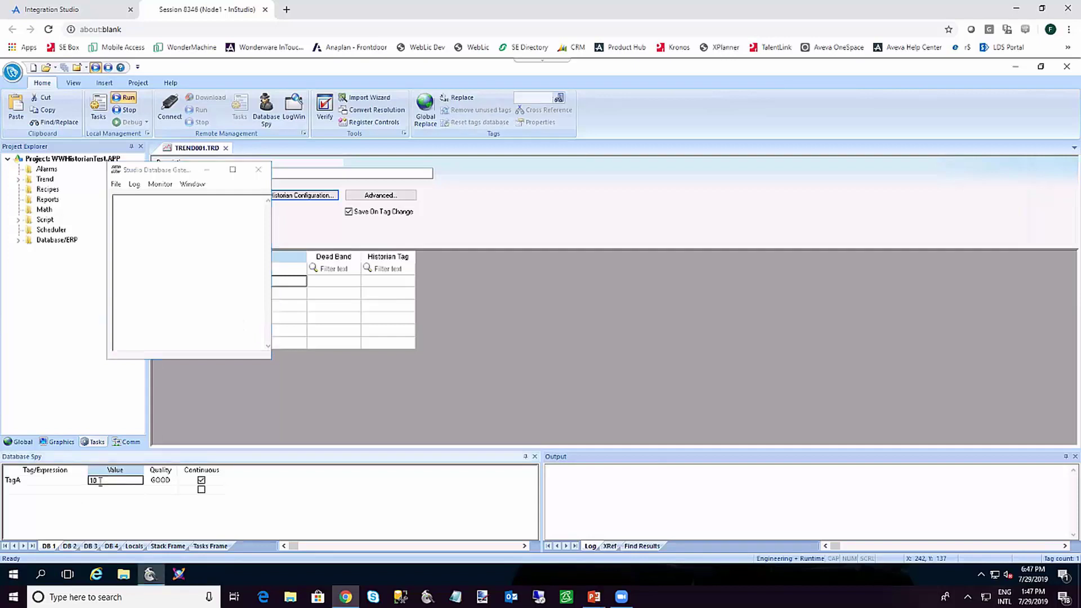
left_click_drag(100, 481, 84, 479)
type("20")
key("Return")
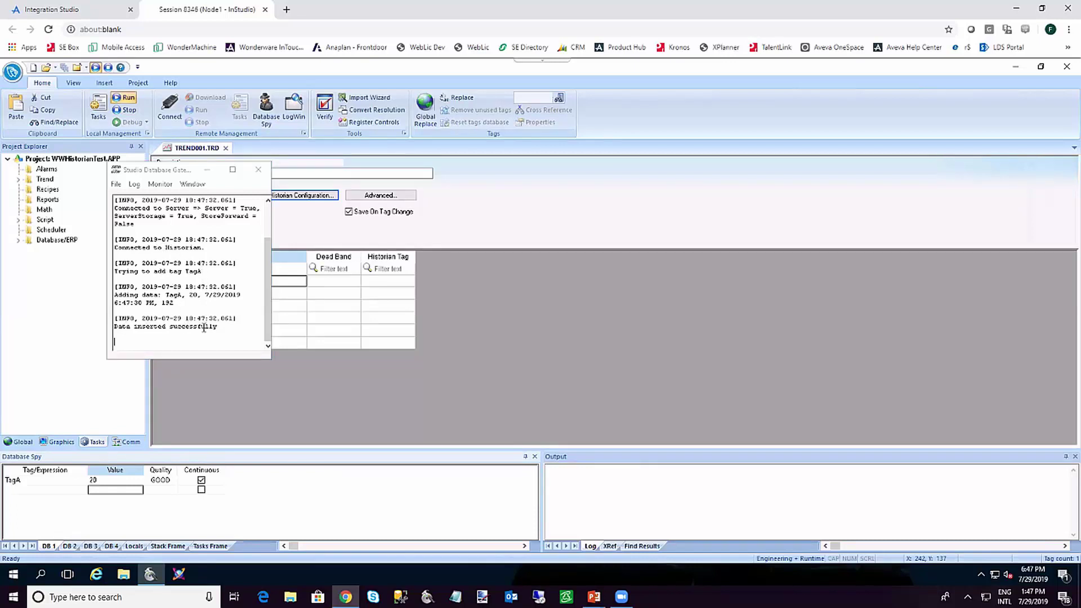
left_click(107, 481)
type("30")
key("Return")
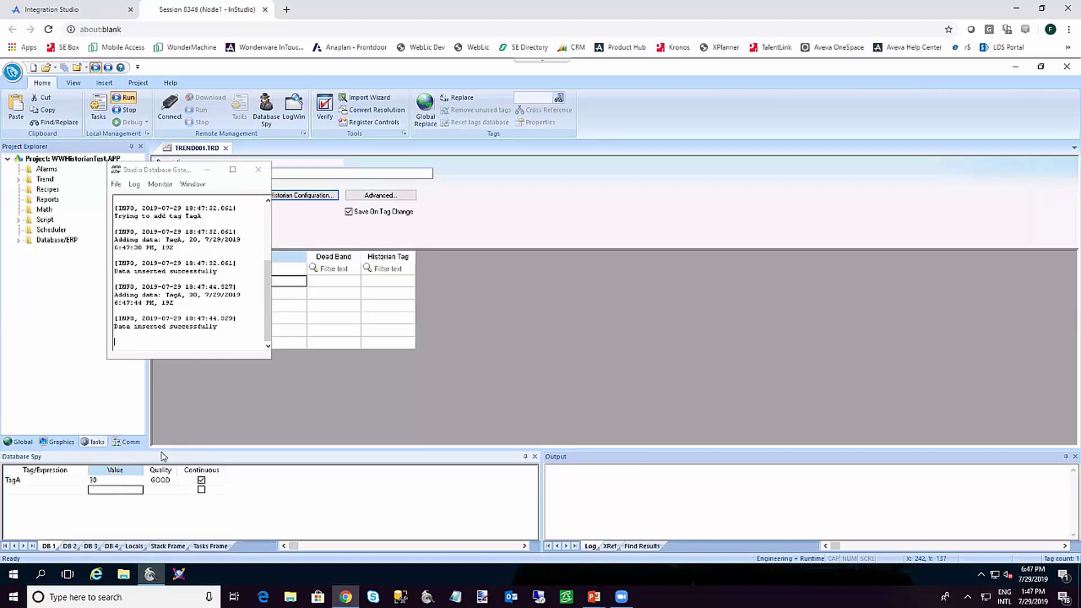
left_click(118, 483)
type("50")
key("Return")
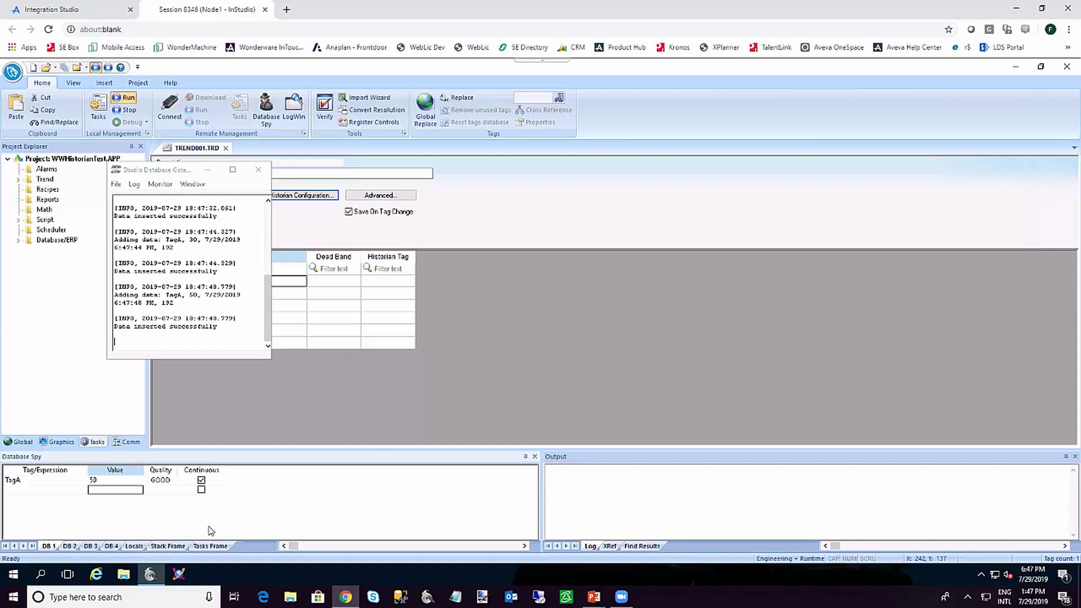
Launch Query from the Wonderware Historian program group in the Start menu
left_click(14, 576)
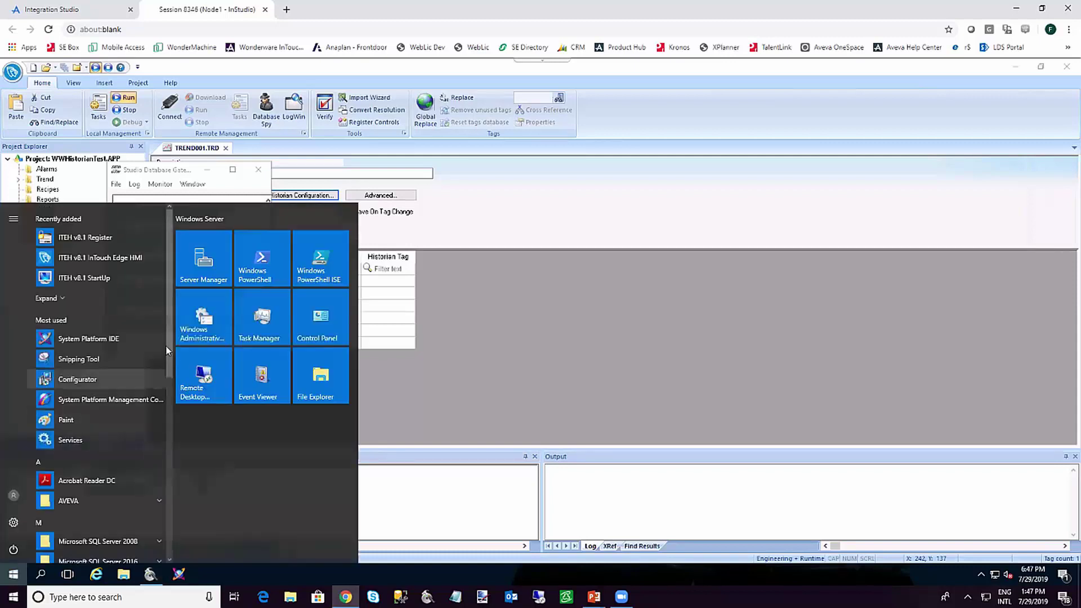
left_click_drag(169, 347, 172, 543)
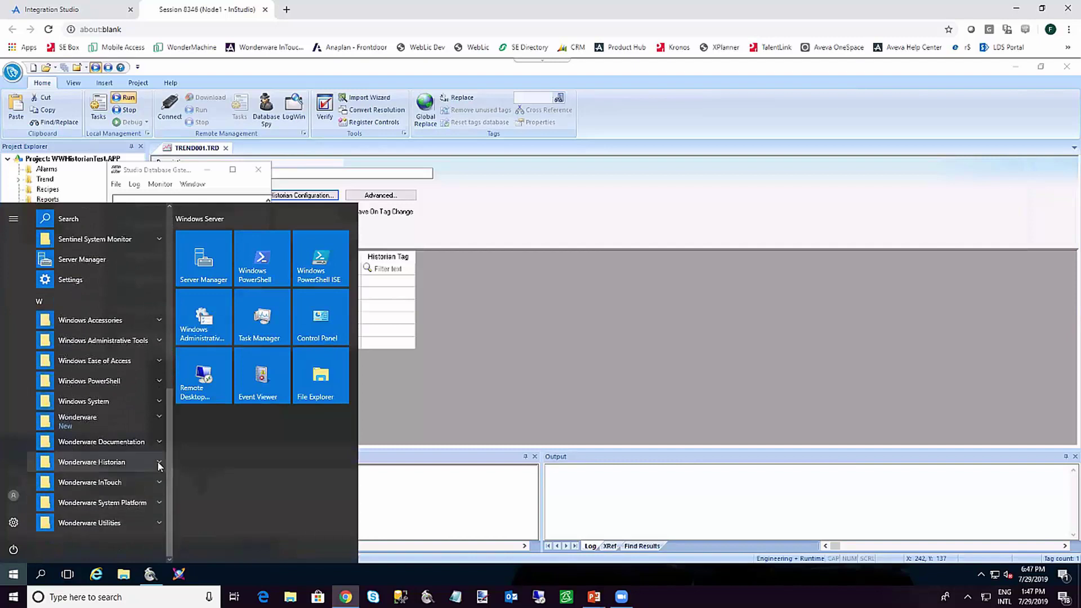
left_click(157, 461)
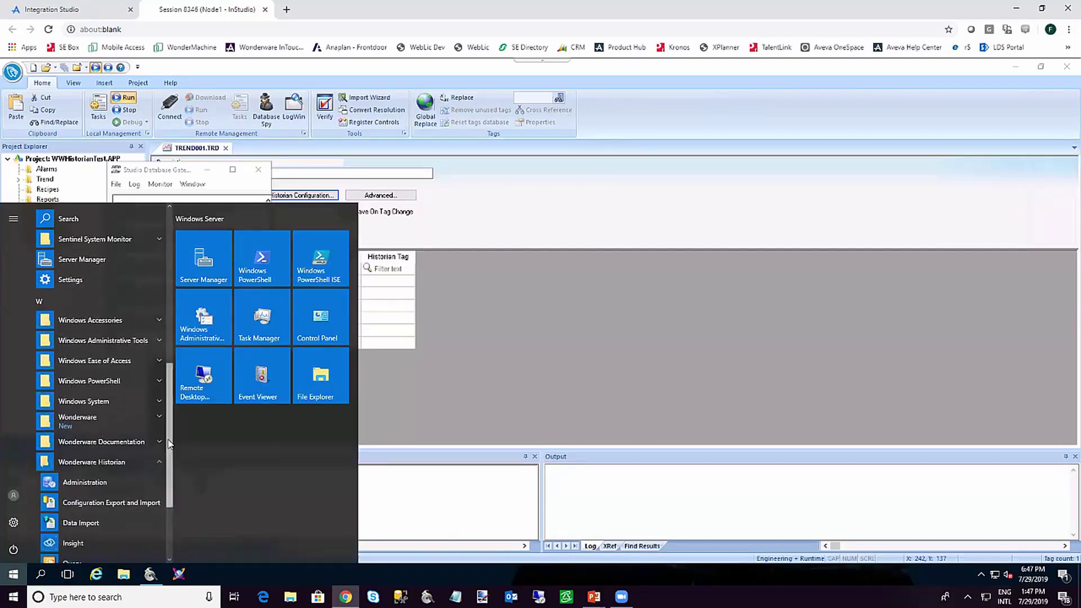
scroll(170, 476, "down", 4)
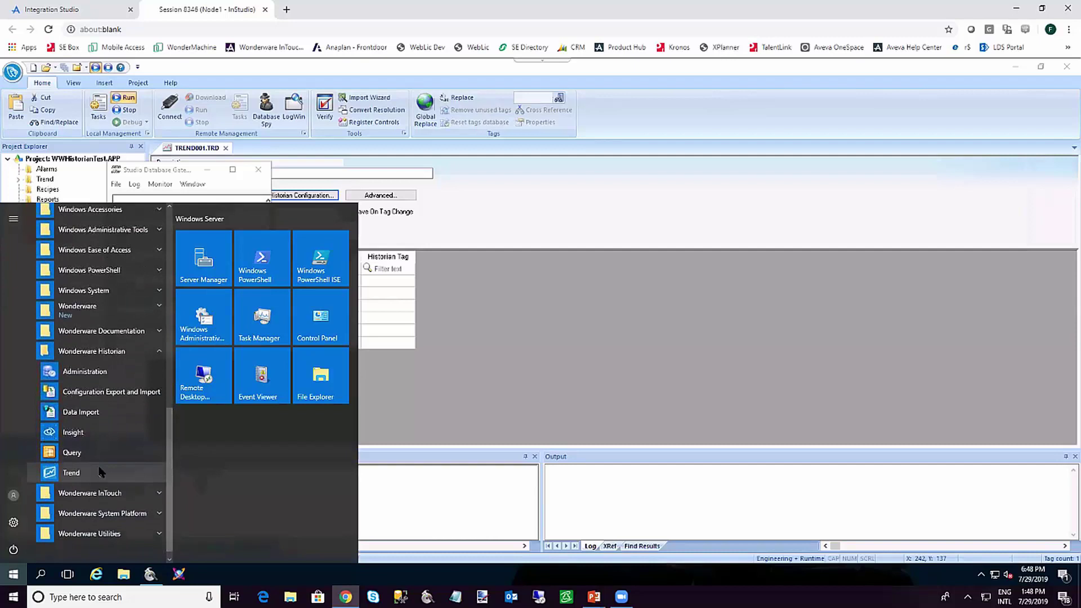
left_click(95, 452)
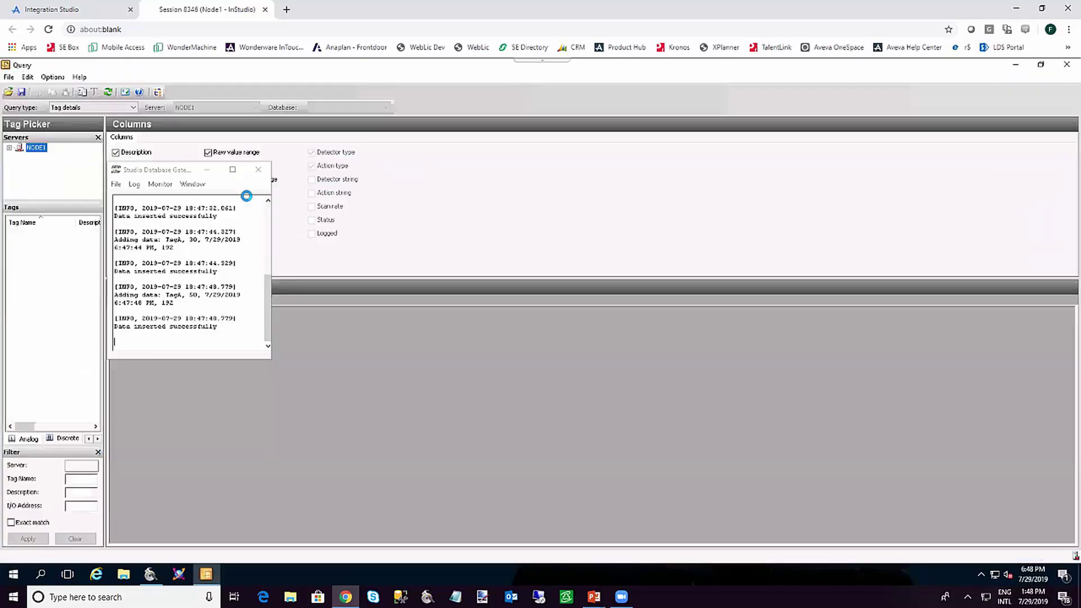
Minimize the gateway log window and select TagA to show its tag details
left_click(206, 170)
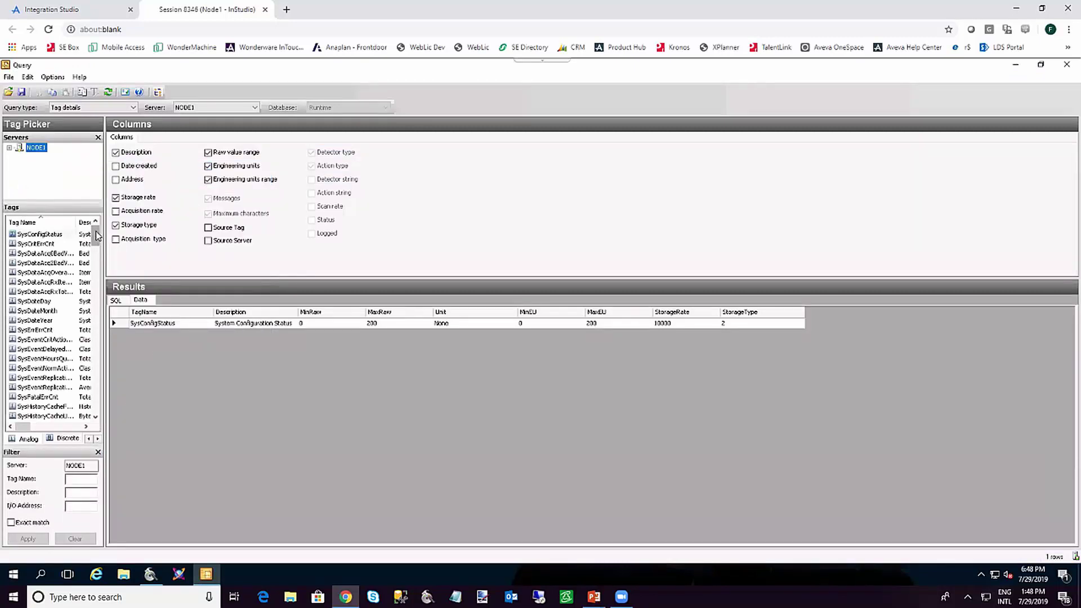
scroll(89, 345, "down", 15)
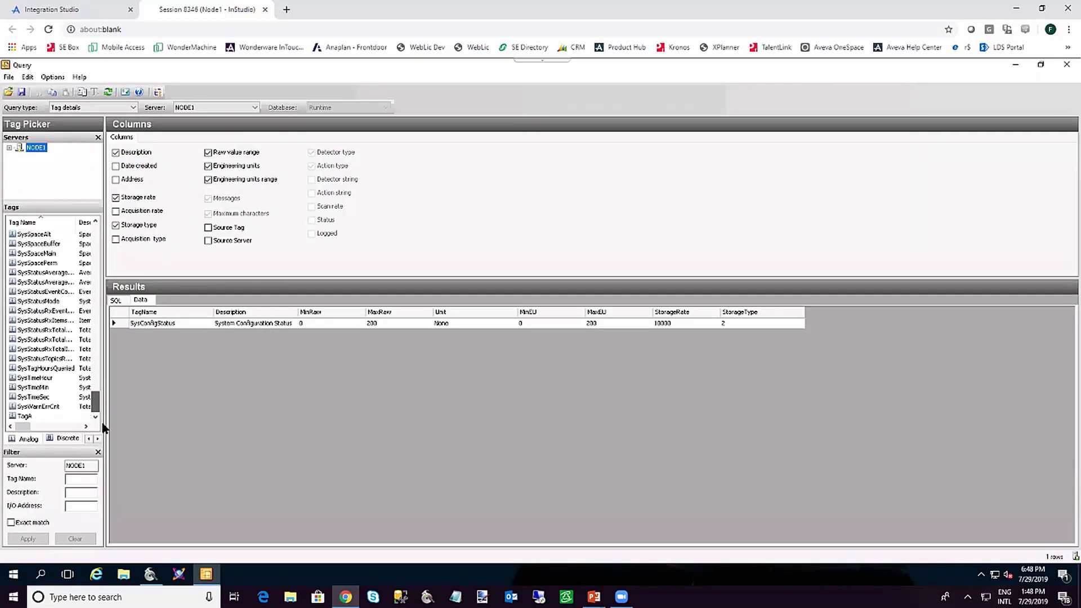
left_click(57, 417)
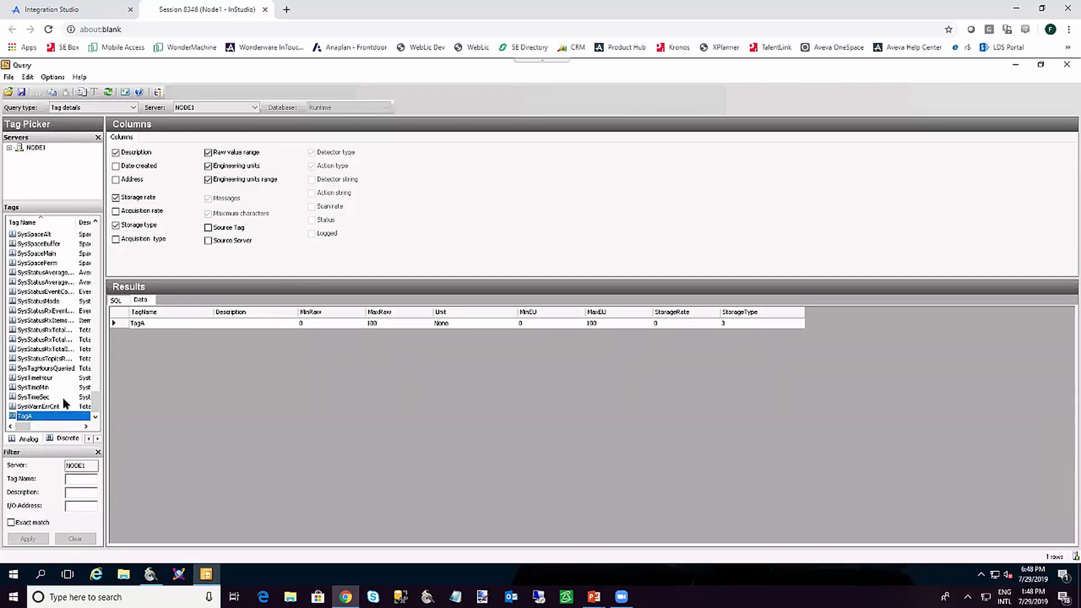
Replace the generated SQL with SELECT * FROM dbo.History WHERE TagName LIKE '%tagA'
left_click(116, 301)
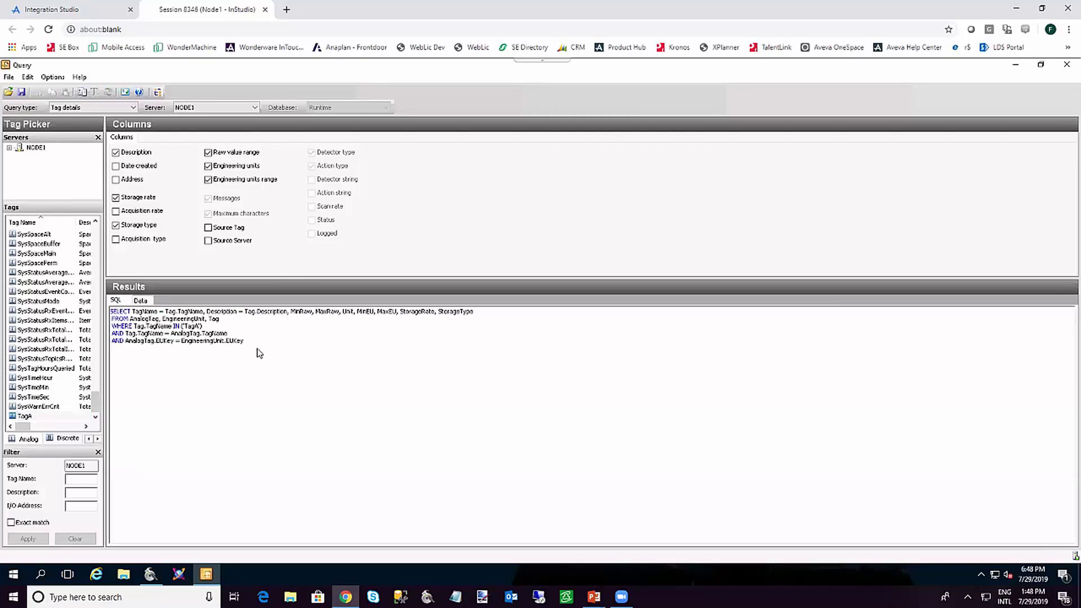
left_click_drag(253, 343, 91, 289)
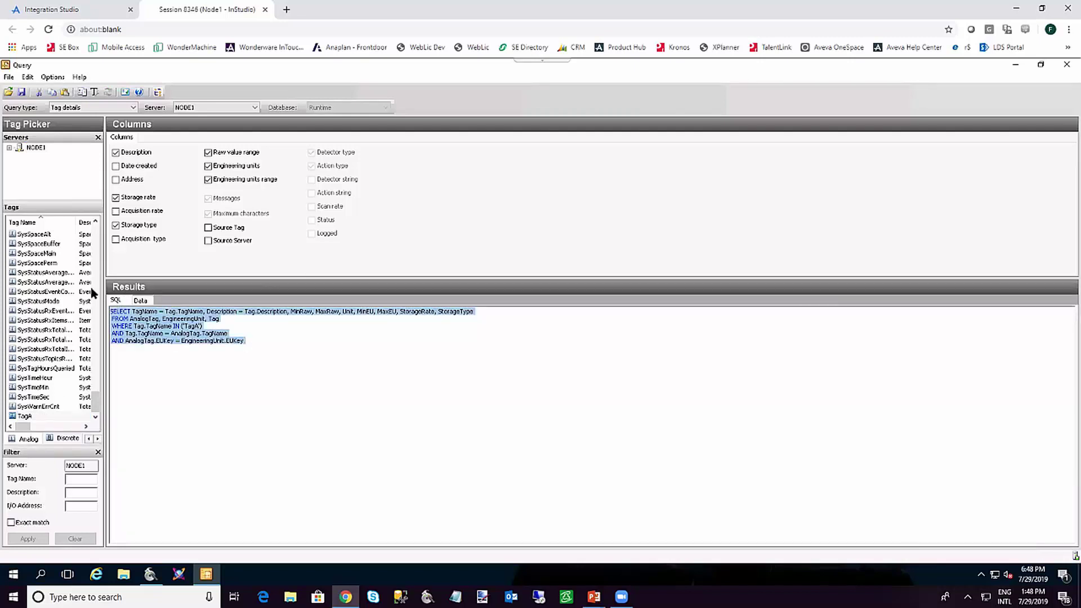
type("SELECT ")
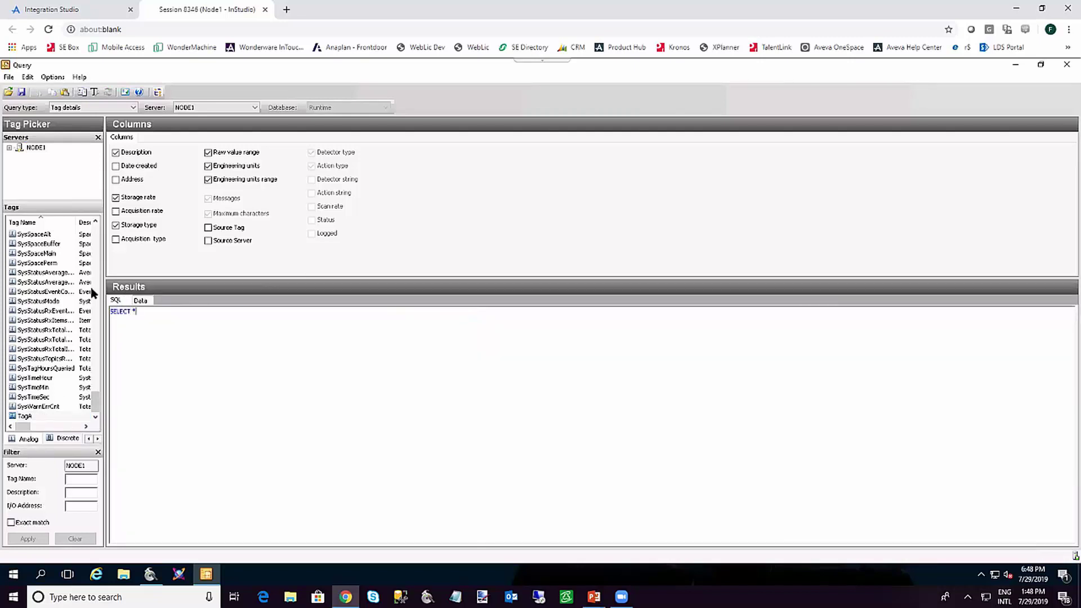
type("* FROM dbo.History WHERE TagName LIKE '%tagA")
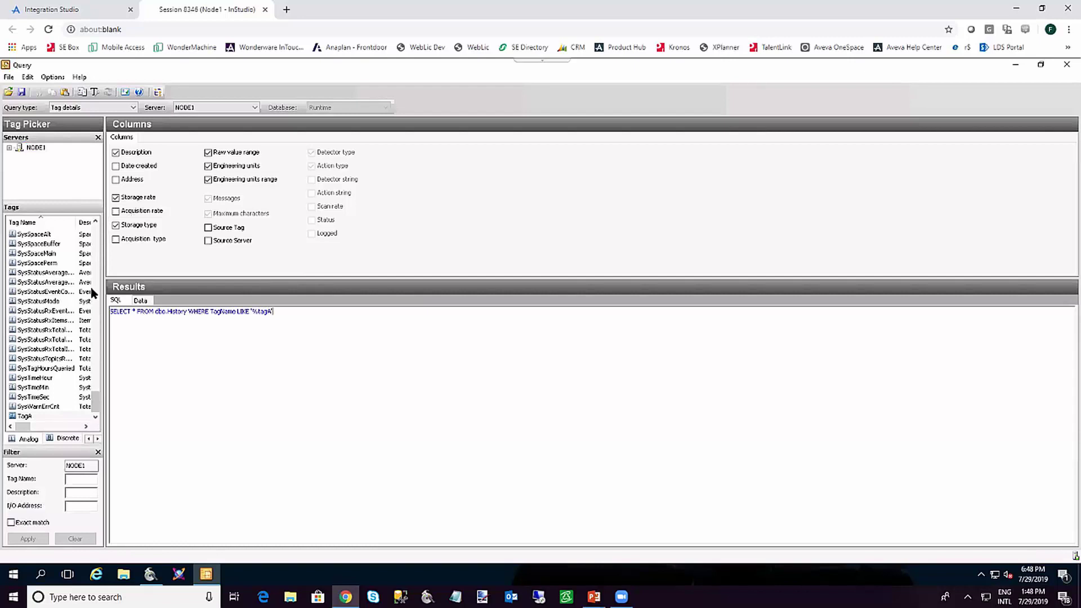
Run the query and browse the first TagA history rows
left_click(142, 301)
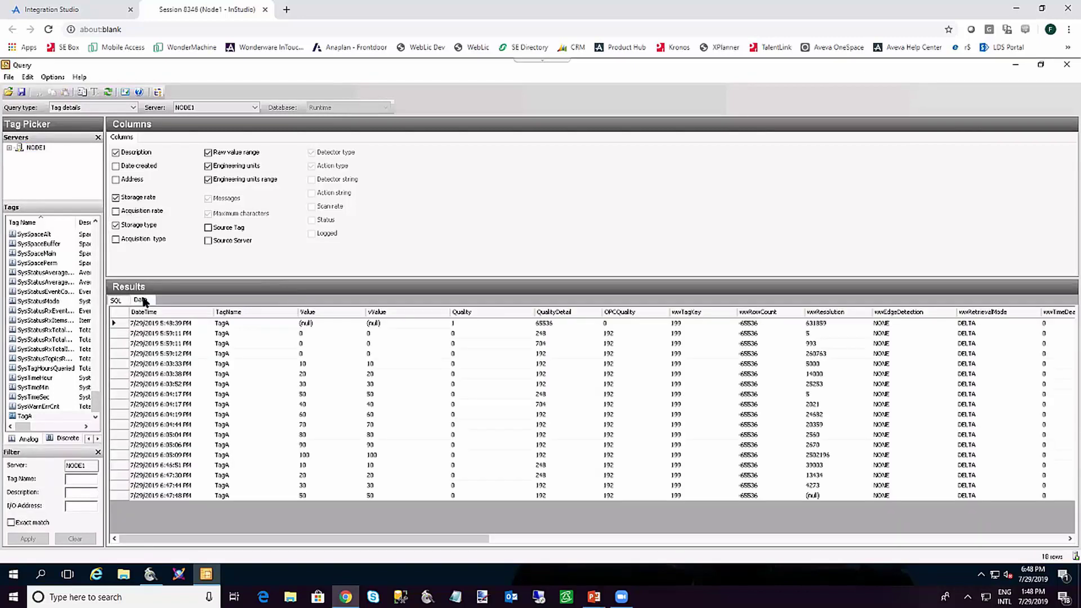
left_click(308, 345)
key("Up")
key("Up")
key("Down")
key("Down")
key("Up")
key("Up")
Append ORDER BY datetime DESC, rerun, and check the newest rows up to value 50
left_click(116, 300)
left_click(292, 312)
type("ORD")
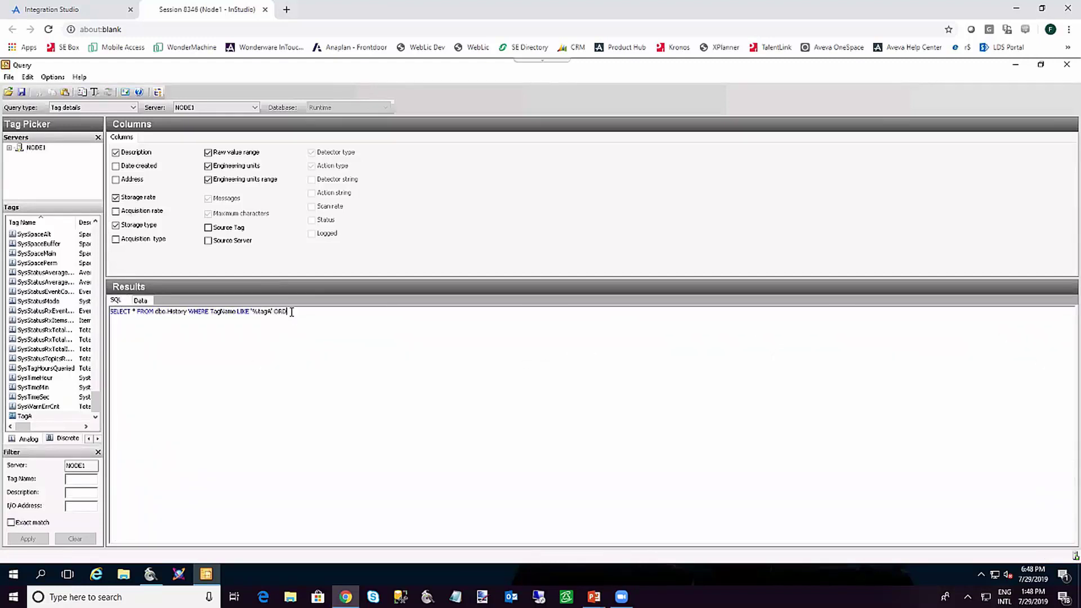
type("ER BY datetime DESC")
left_click(146, 303)
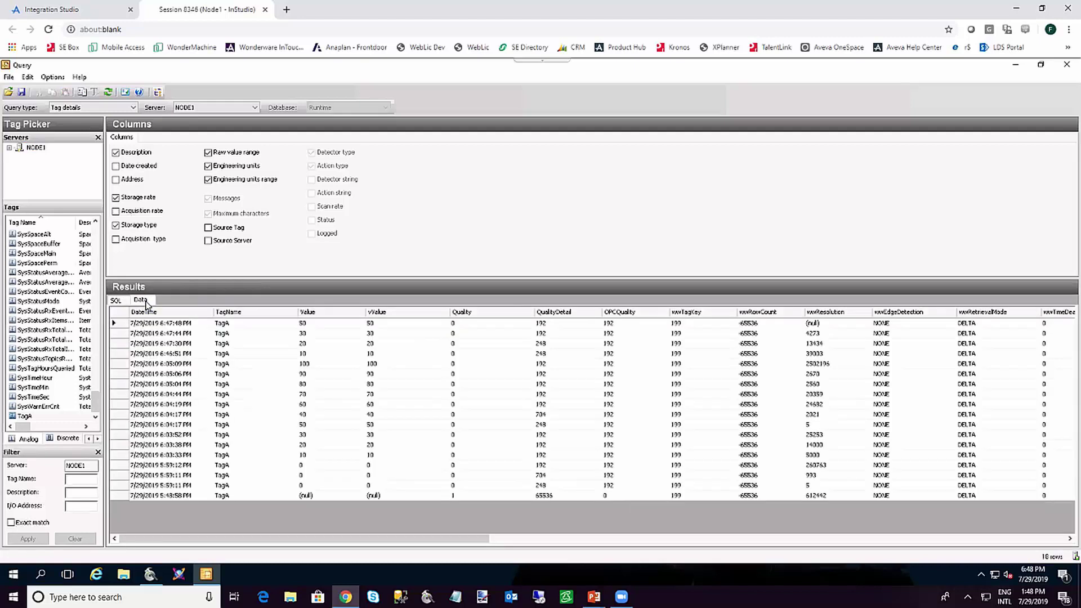
left_click(308, 343)
left_click(308, 333)
left_click(308, 324)
In InTouch Database Spy, write the value 100 to TagA
left_click(150, 574)
left_click(106, 482)
type("100")
key("Return")
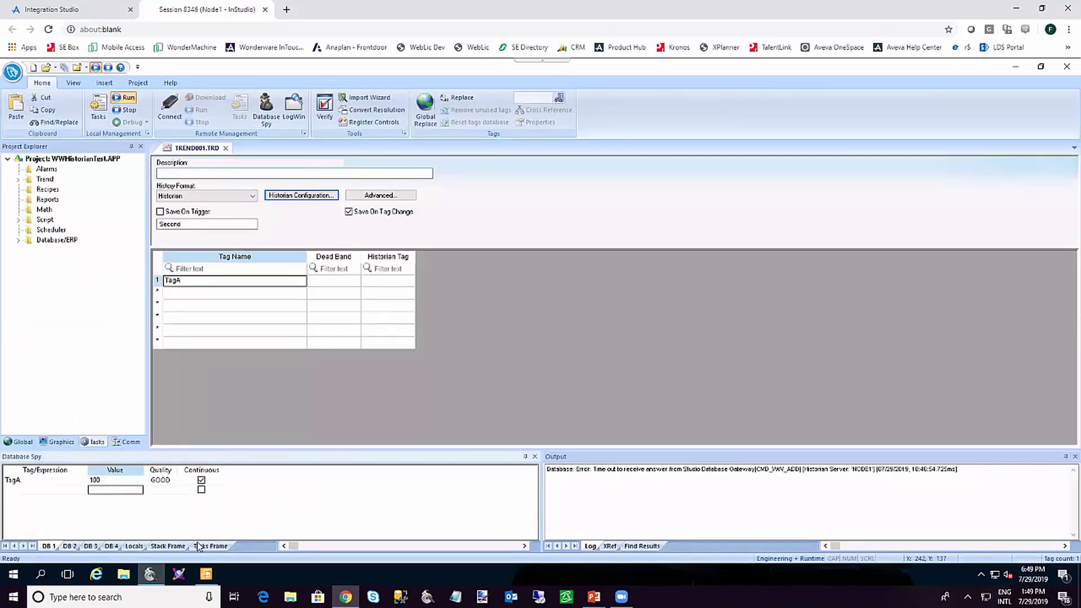
Rerun the Historian Query so TagA's new value of 100 tops its history
left_click(207, 574)
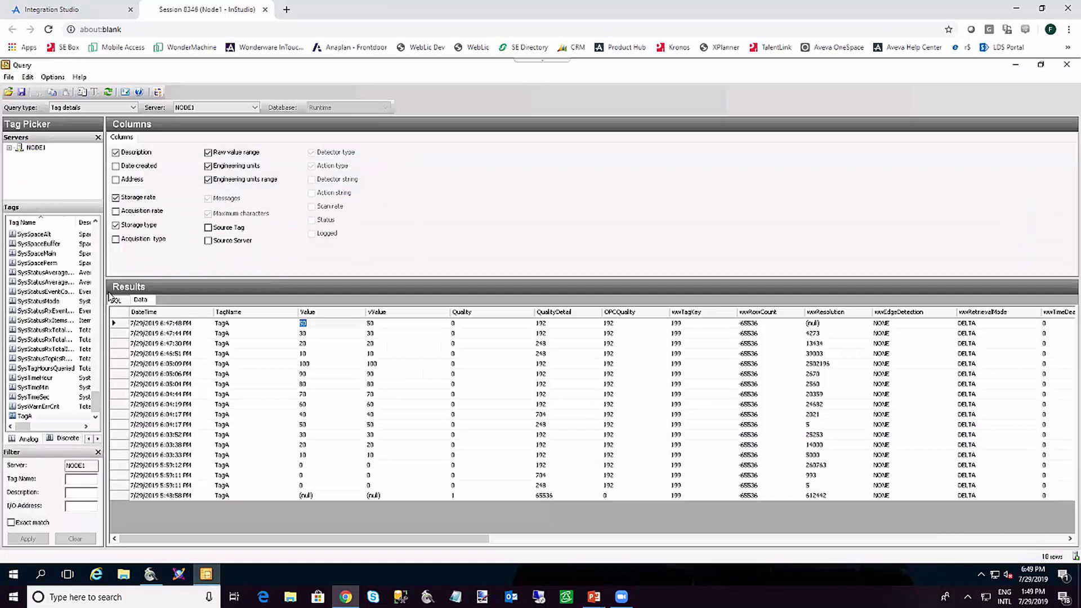
left_click(115, 300)
left_click(141, 301)
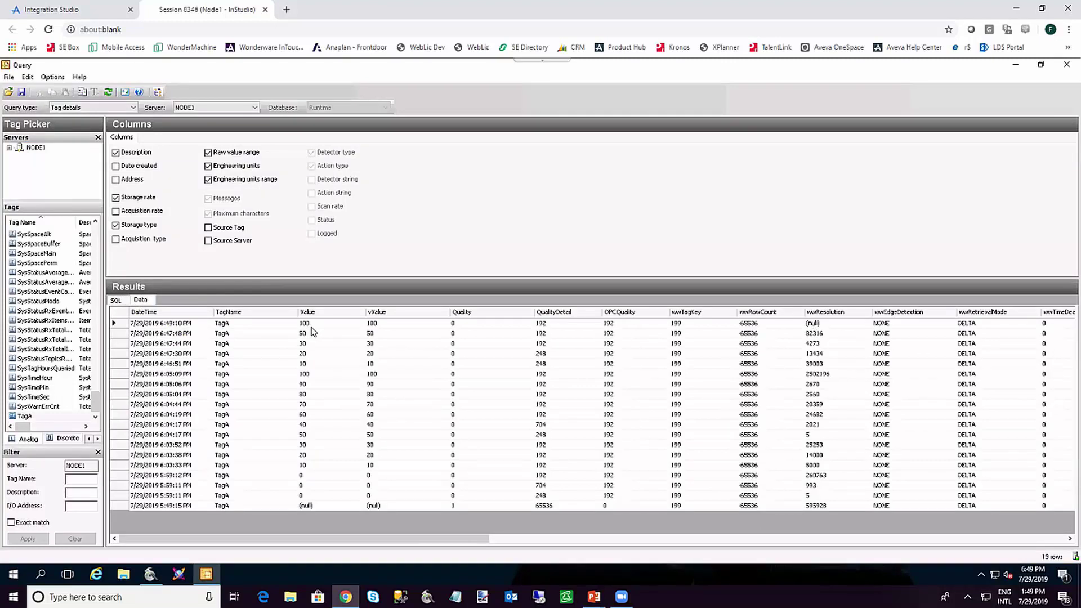
Return to the PowerPoint slide show and advance to the Review and Summary slide
key("alt+Tab")
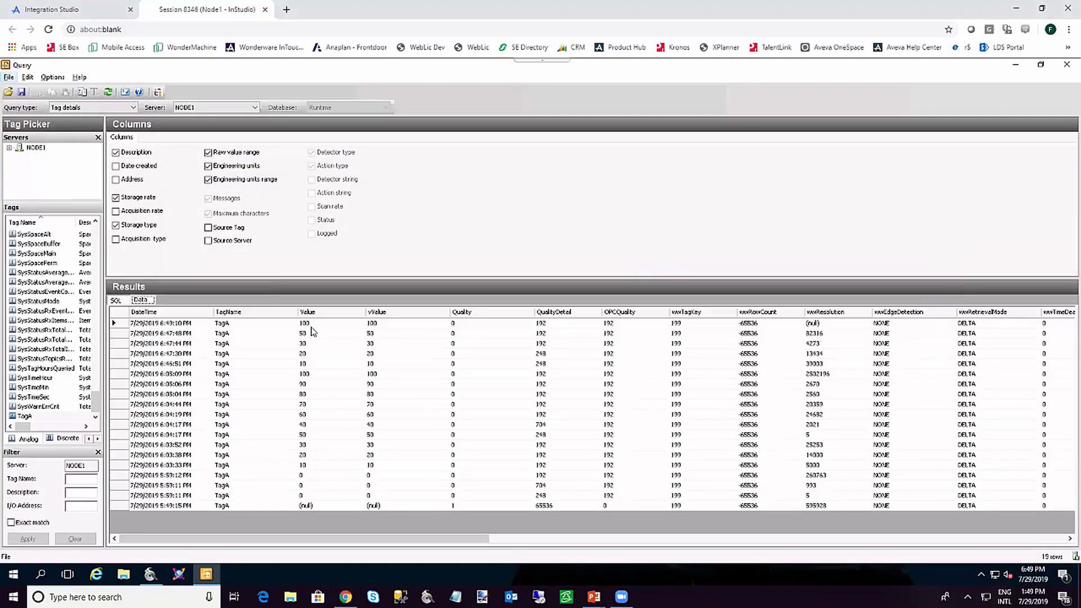
left_click(311, 331)
key("alt+Tab")
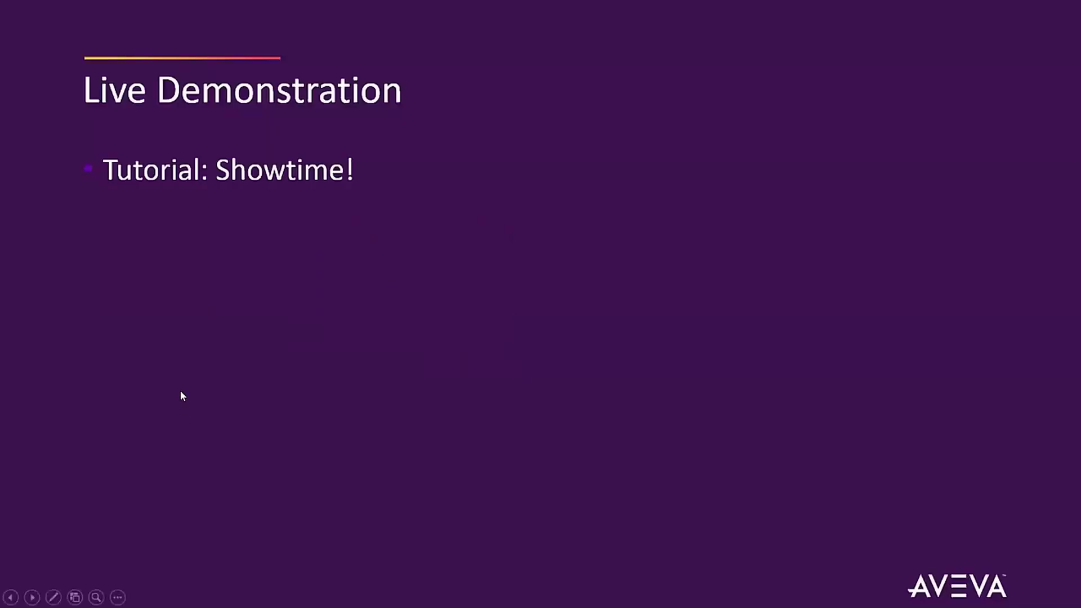
key("Right")
key("Right")
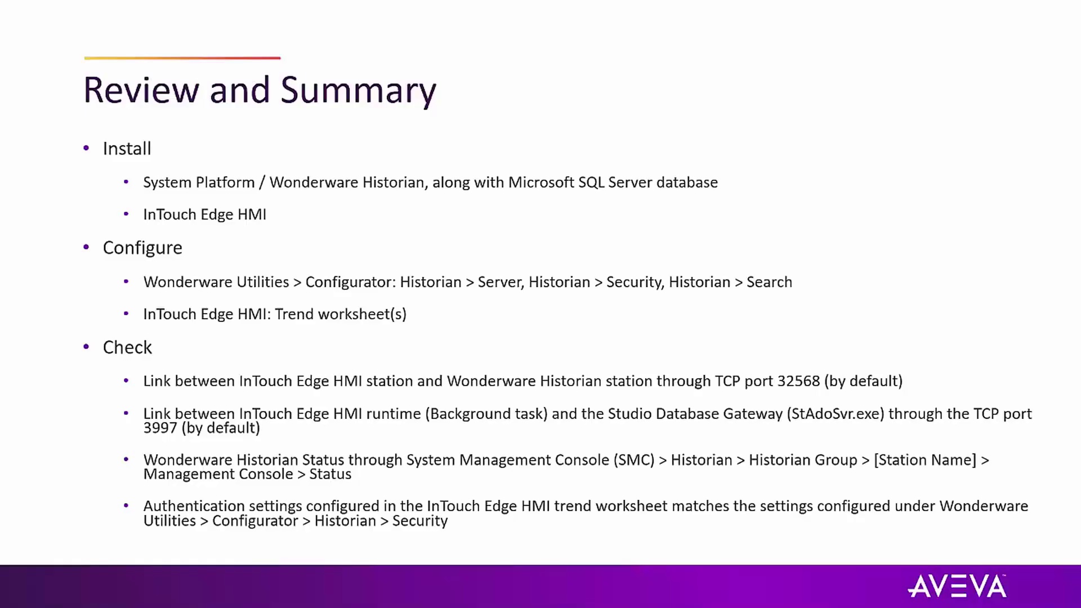